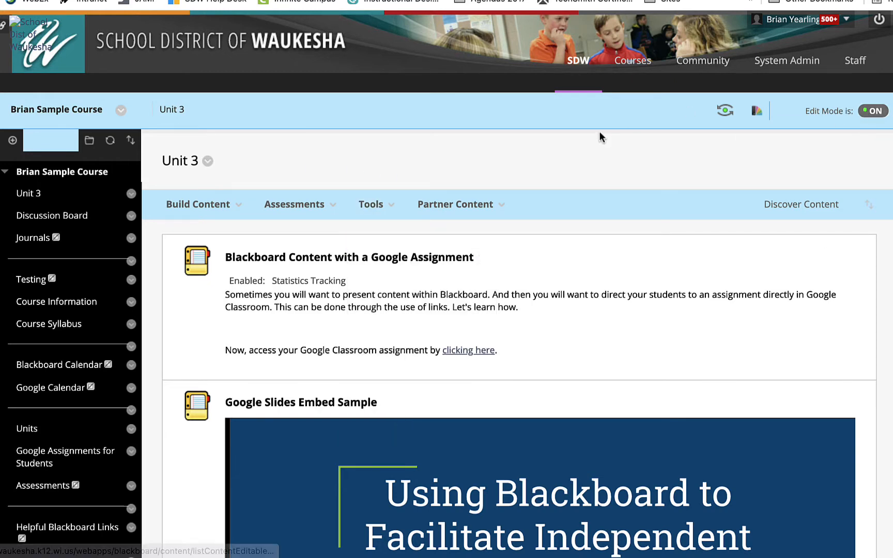
# - Start creating a new assignment in the Unit 3 content area
pyautogui.moveTo(241, 204)
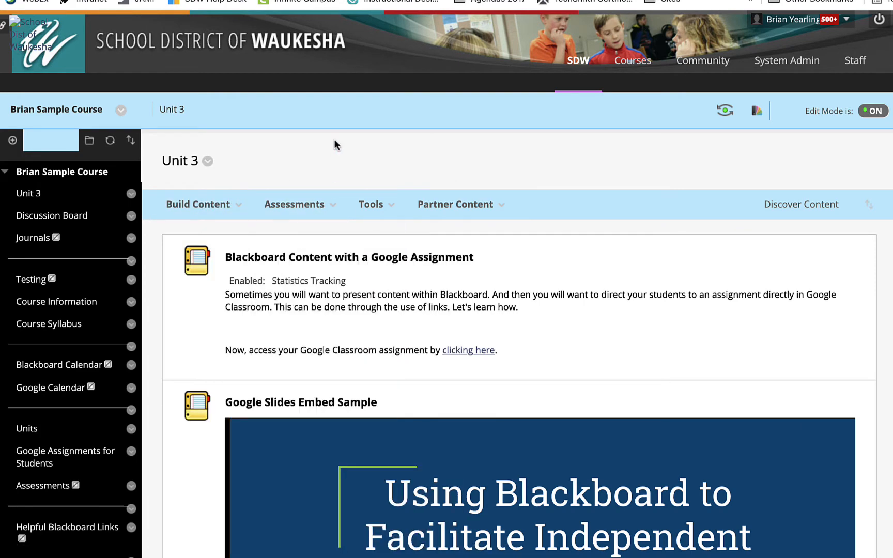
pyautogui.moveTo(303, 205)
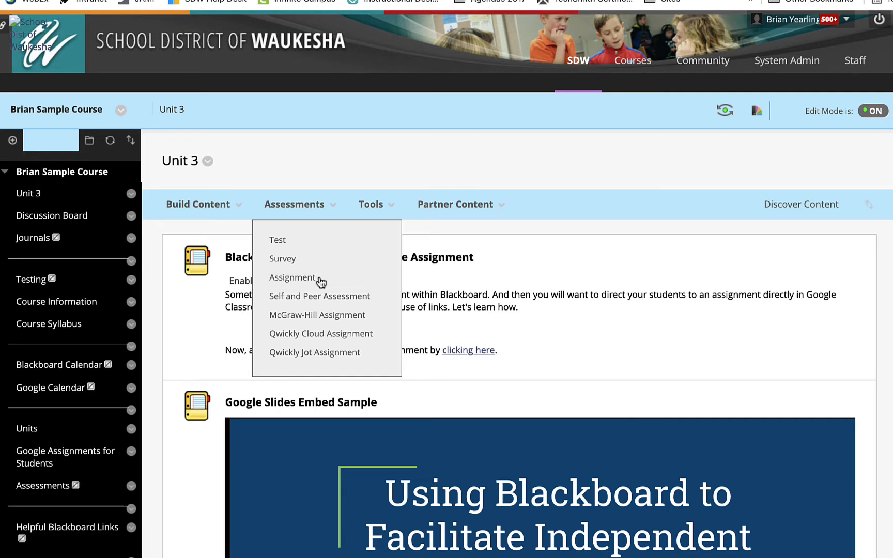
pyautogui.click(293, 278)
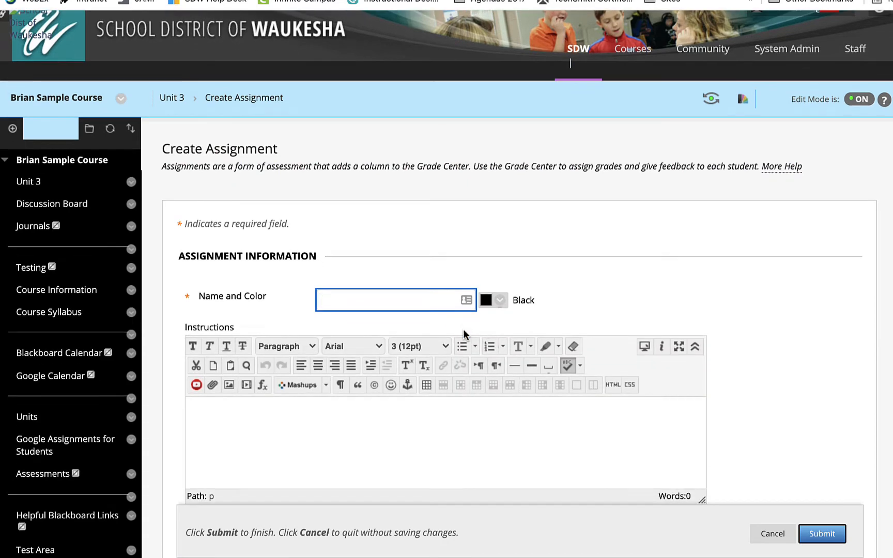
# - Examine the new assignment form's name, instructions, file attachment, due date and grading sections
pyautogui.scroll(-5, 464, 332)
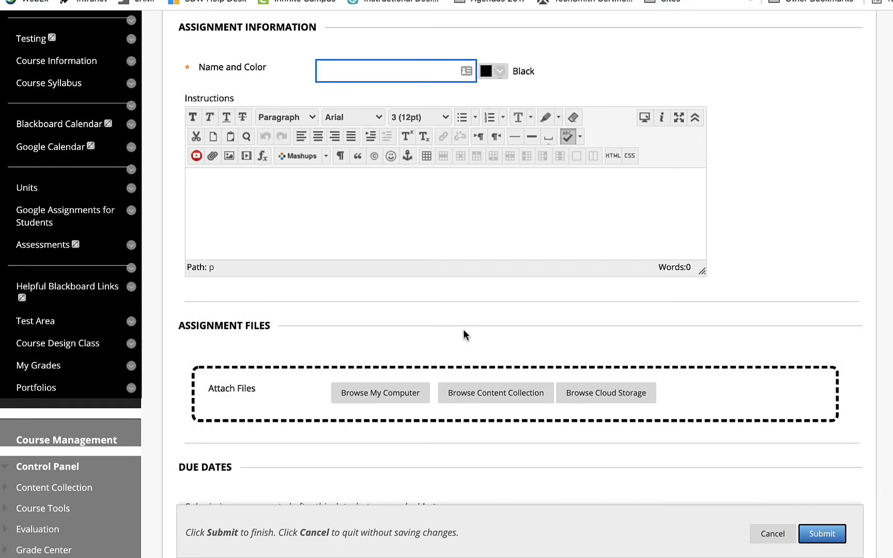
pyautogui.scroll(3, 463, 333)
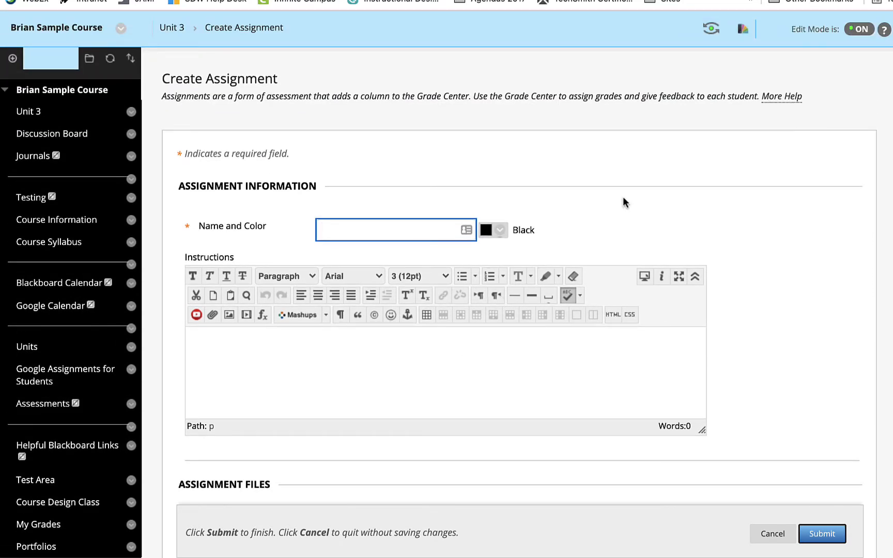
pyautogui.click(330, 230)
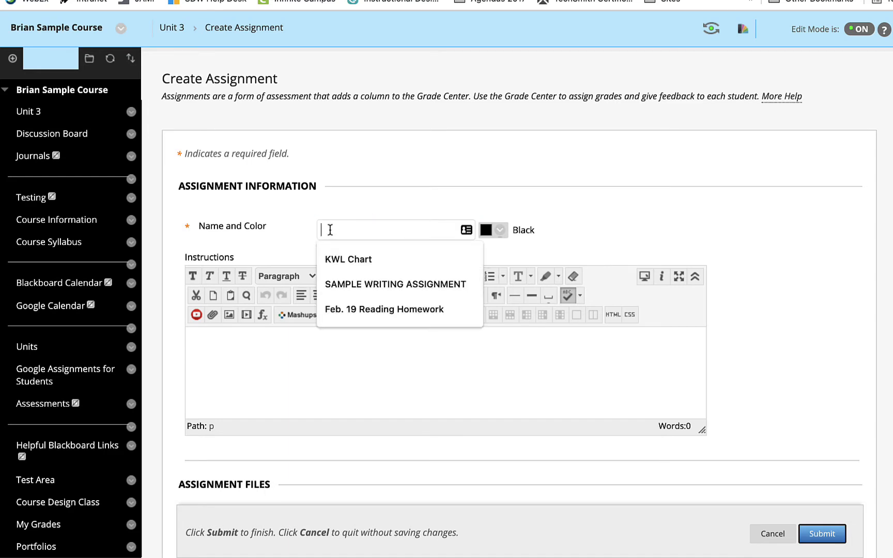
pyautogui.click(441, 148)
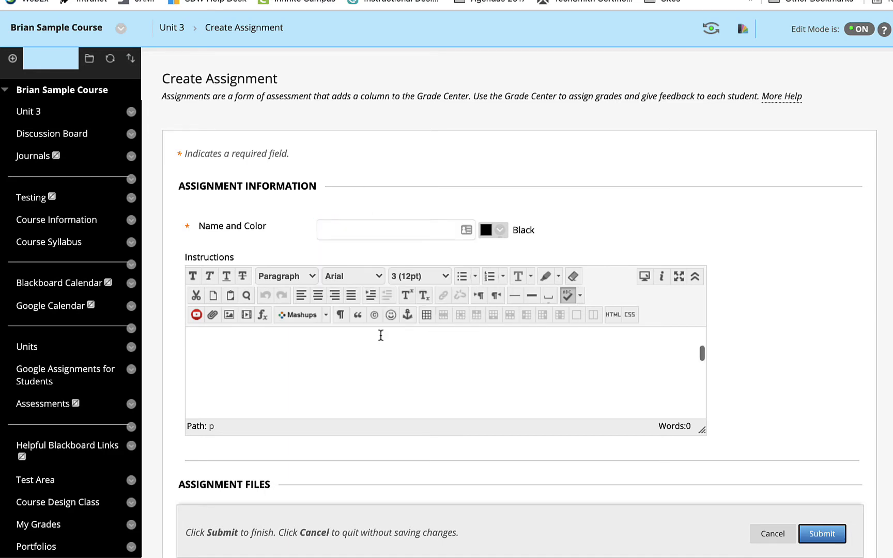
pyautogui.scroll(-1, 381, 363)
pyautogui.scroll(3, 375, 364)
pyautogui.scroll(-8, 787, 355)
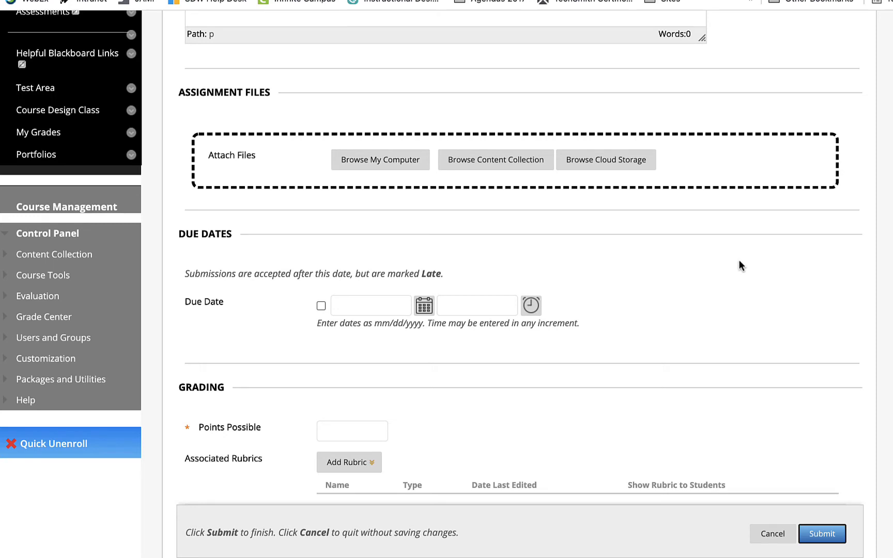
pyautogui.scroll(-5, 739, 266)
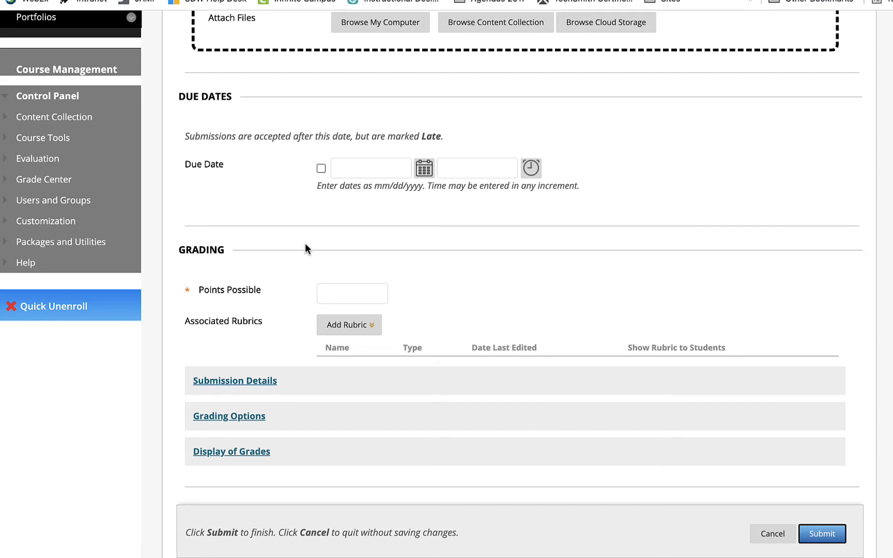
# - Start a new rubric for the assignment and set its rubric type to Points
pyautogui.click(375, 321)
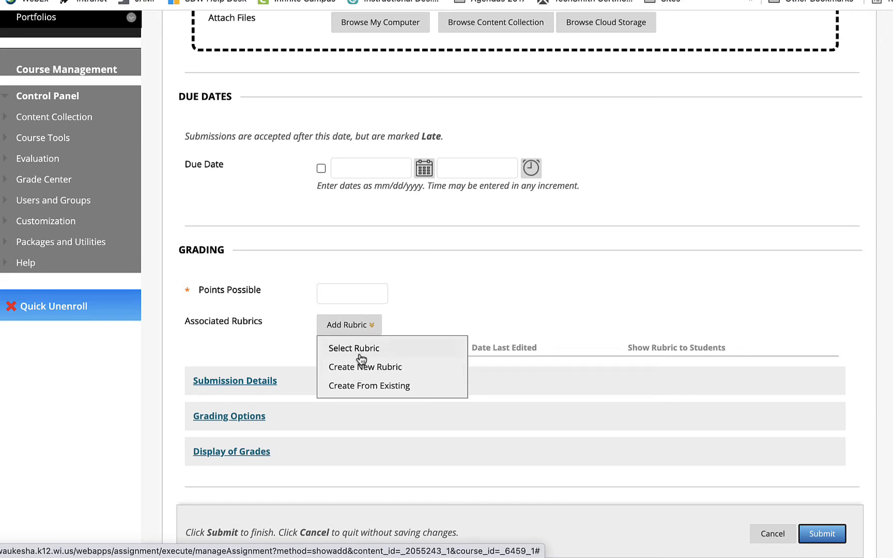
pyautogui.moveTo(357, 329)
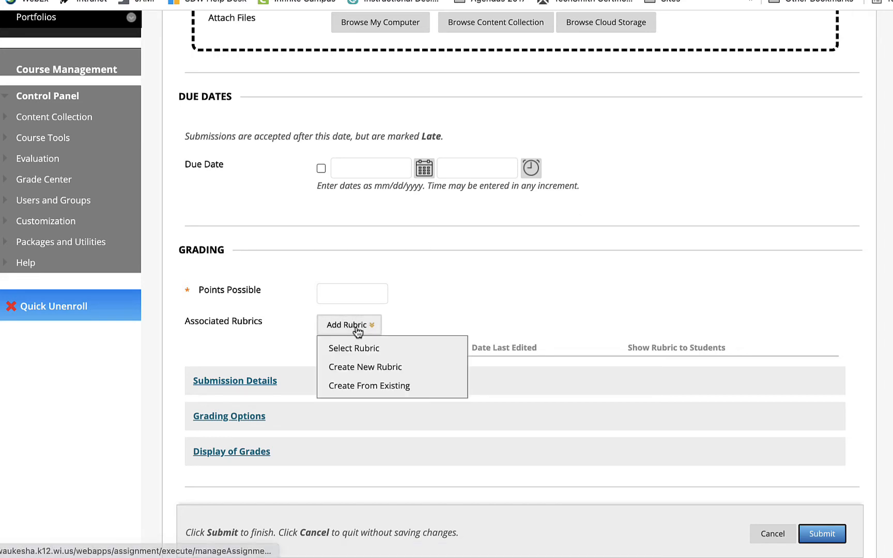
pyautogui.click(365, 367)
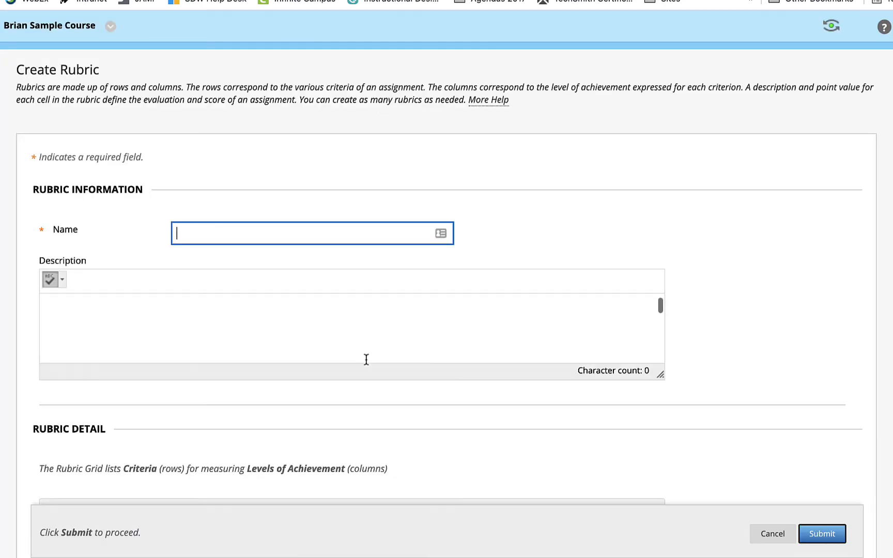
pyautogui.scroll(-10, 758, 356)
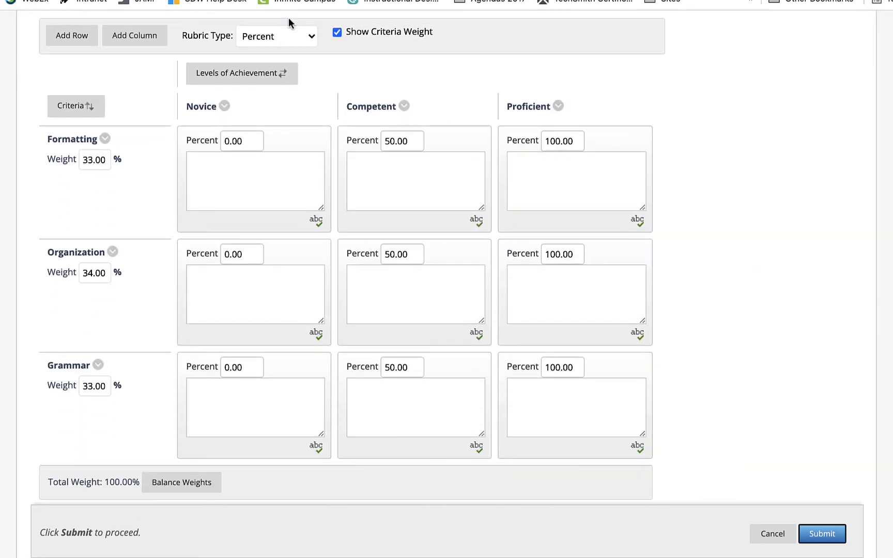
pyautogui.click(296, 46)
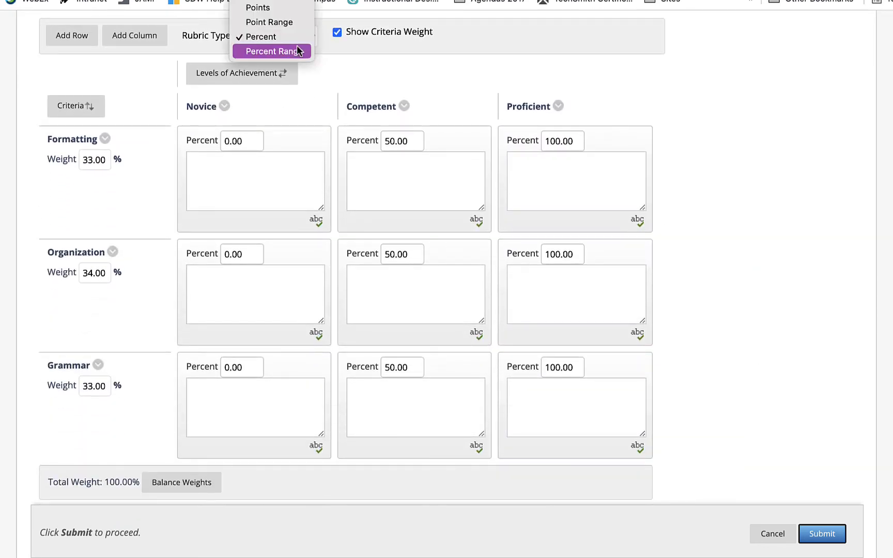
pyautogui.click(287, 8)
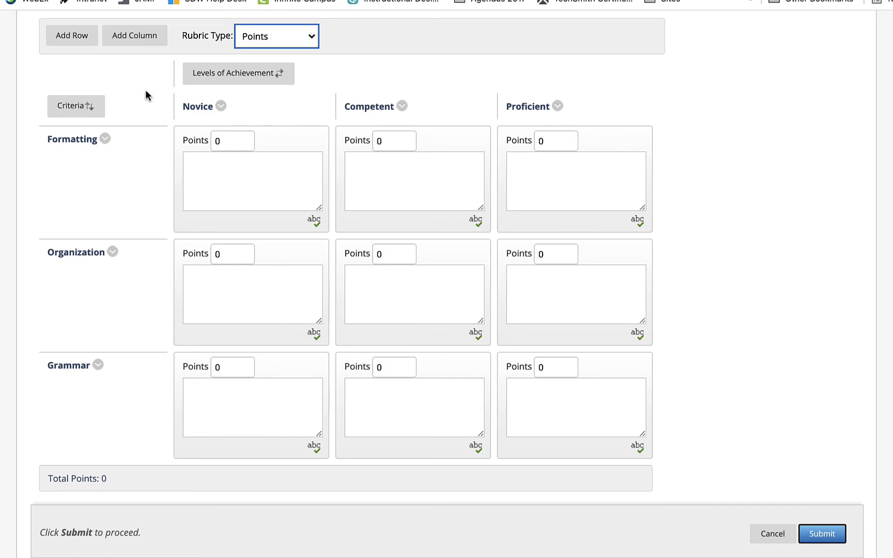
# - Add a fourth achievement column to the rubric and rename the Novice column Advanced
pyautogui.click(133, 39)
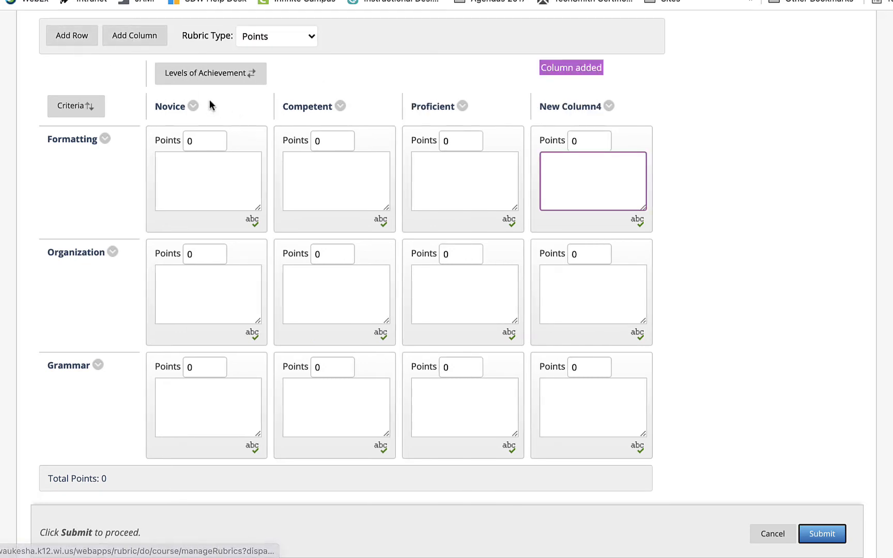
pyautogui.click(193, 107)
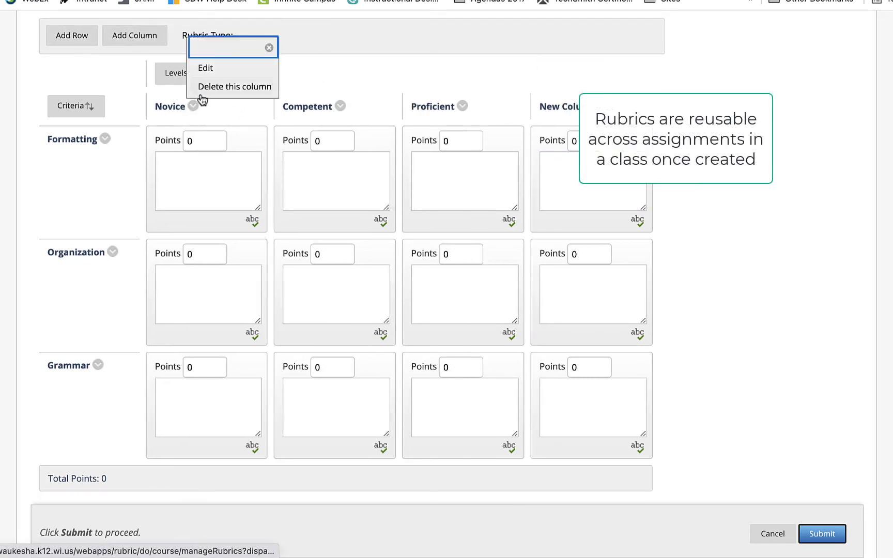
pyautogui.click(205, 68)
pyautogui.write('Ad')
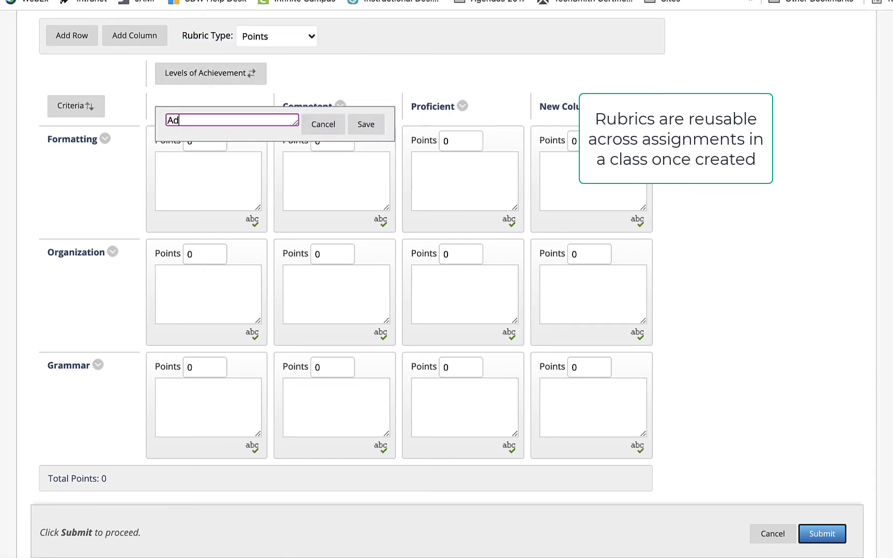
pyautogui.write('vanced')
pyautogui.click(367, 125)
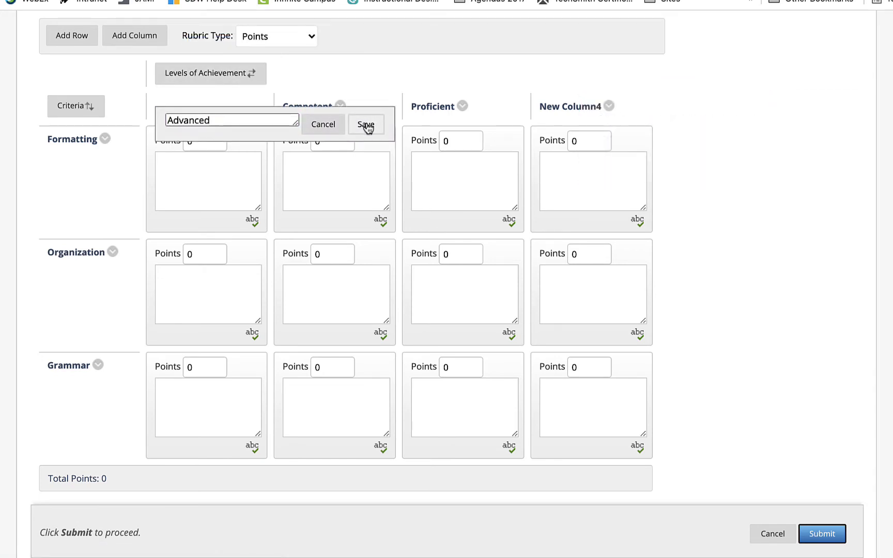
# - Rename the rubric's Competent column Proficient
pyautogui.click(340, 106)
pyautogui.click(358, 68)
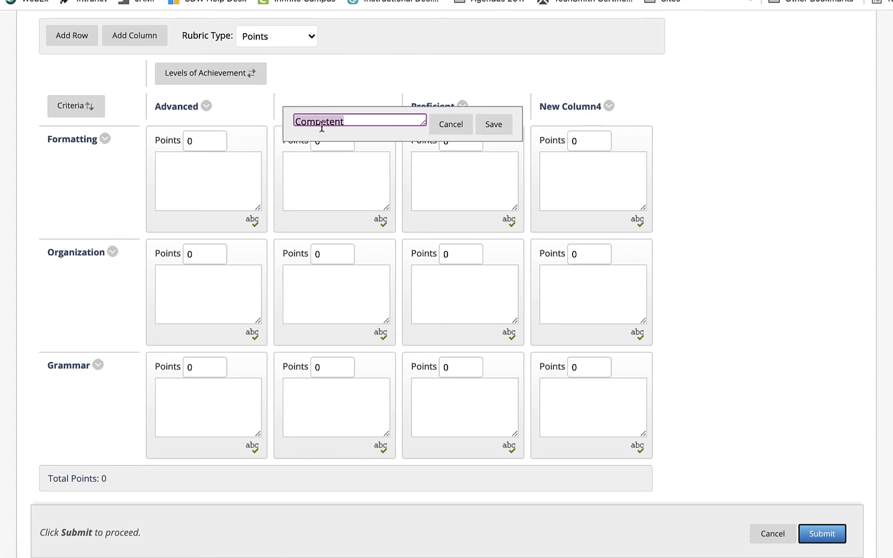
pyautogui.write('Proficient')
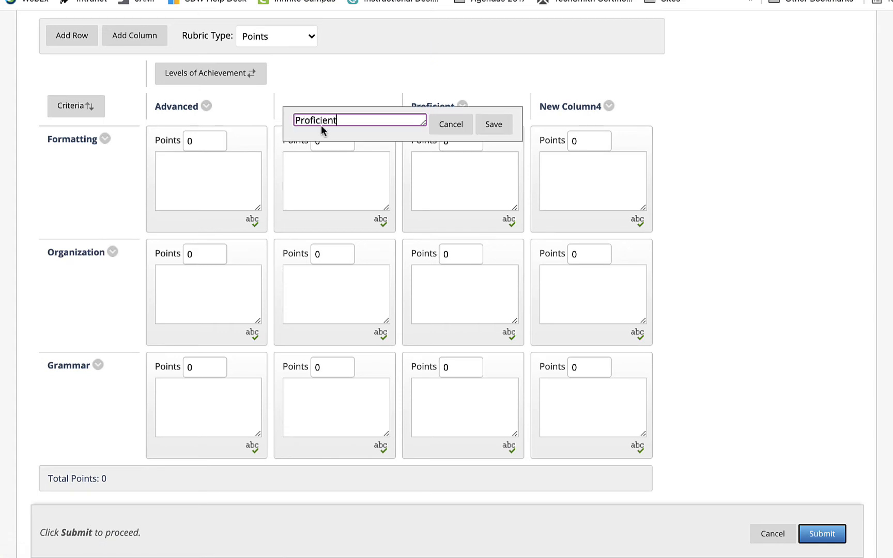
pyautogui.click(362, 83)
pyautogui.click(485, 129)
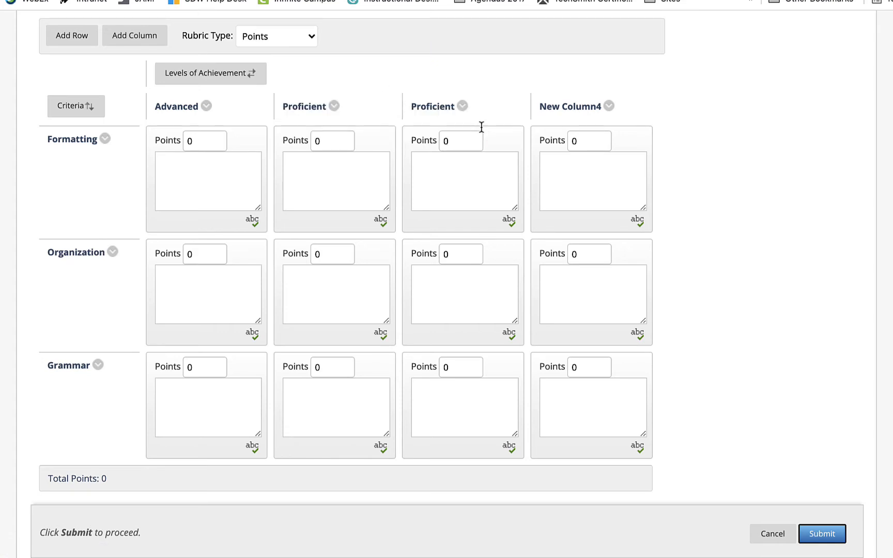
# - Set the Formatting criterion's points to 4 for Advanced and 3 for the adjacent Proficient level
pyautogui.doubleClick(212, 146)
pyautogui.write('4')
pyautogui.click(300, 155)
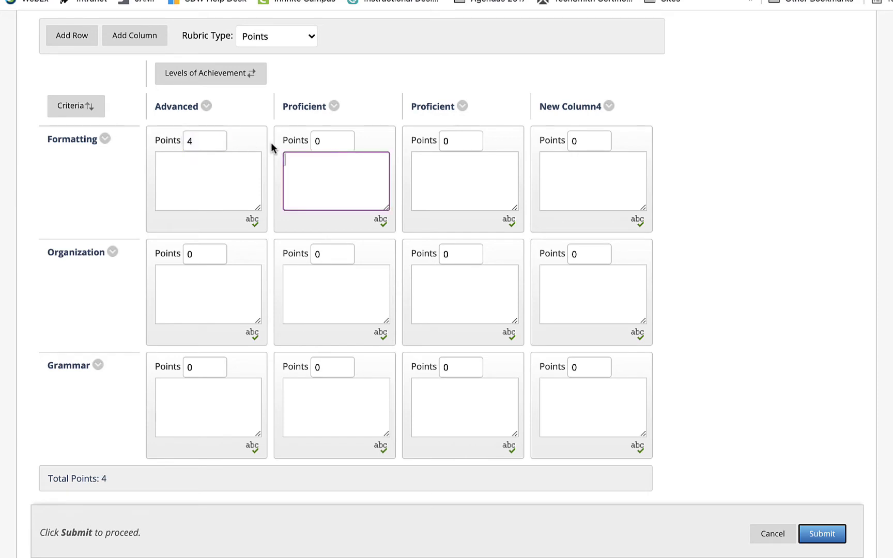
pyautogui.doubleClick(317, 141)
pyautogui.write('3')
pyautogui.click(118, 148)
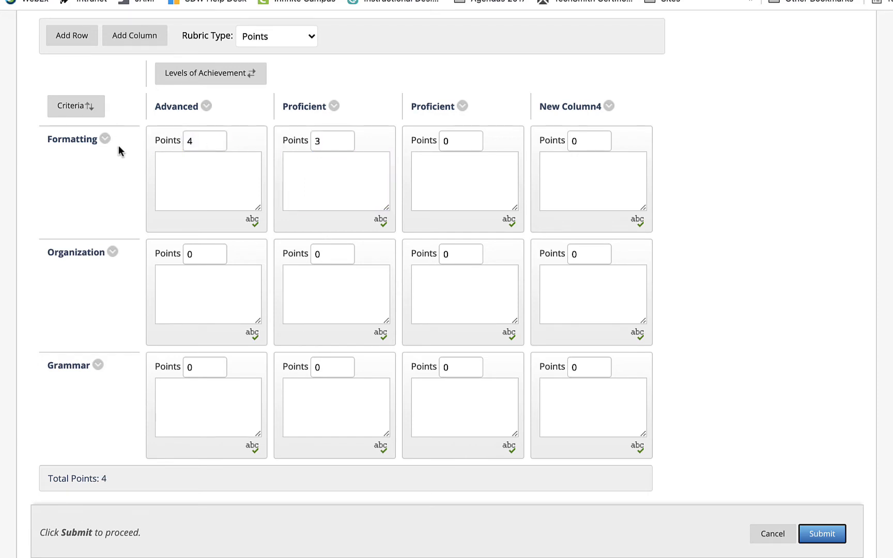
# - Rename the Formatting criterion "Changed Name" and place the cursor in its Advanced description
pyautogui.click(104, 141)
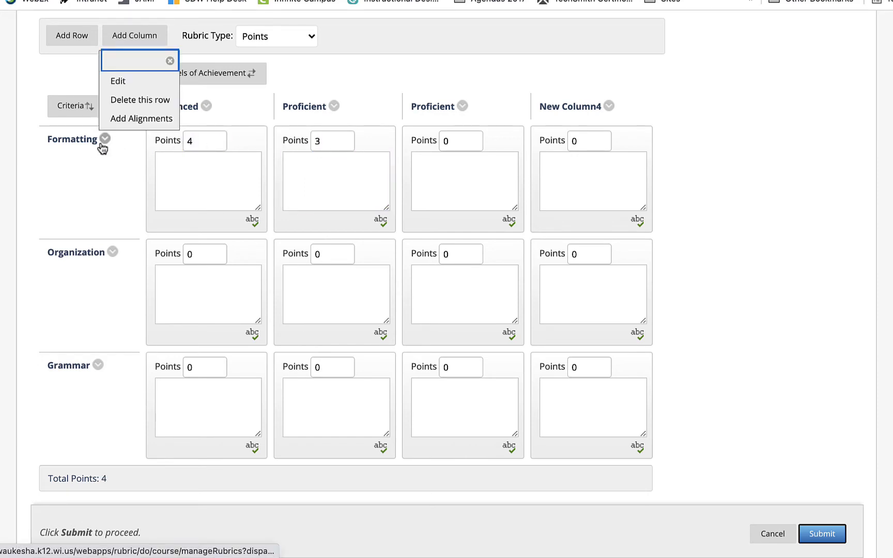
pyautogui.click(120, 82)
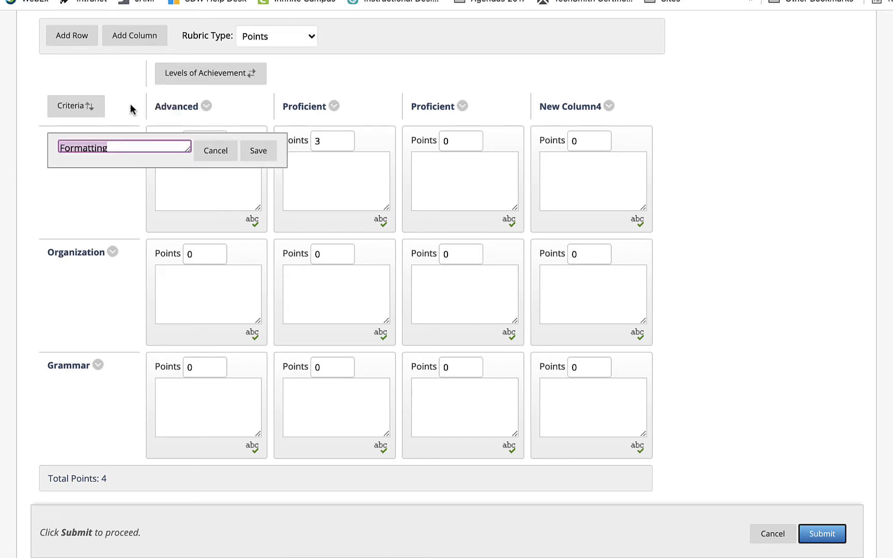
pyautogui.write('Changed Name')
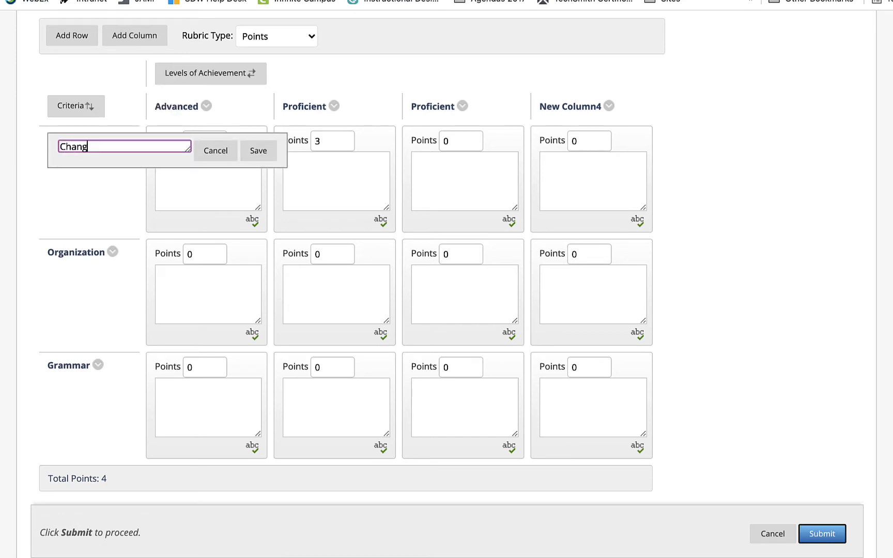
pyautogui.click(255, 150)
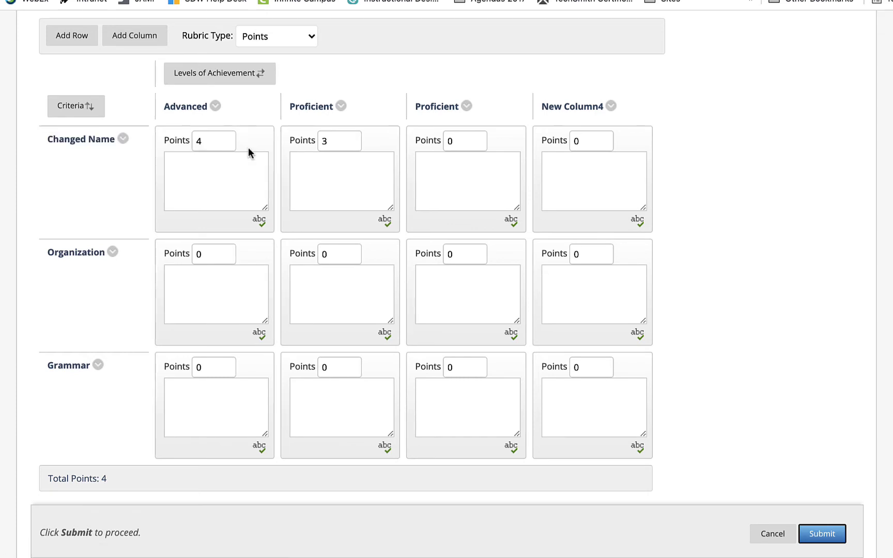
pyautogui.click(228, 174)
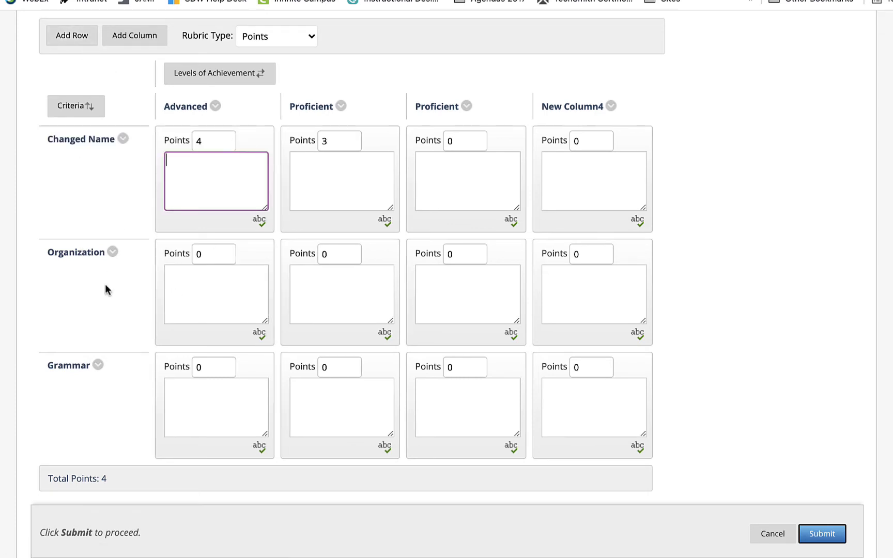
# - Delete the Grammar row from the rubric grid and discard the new rubric without submitting it
pyautogui.click(97, 366)
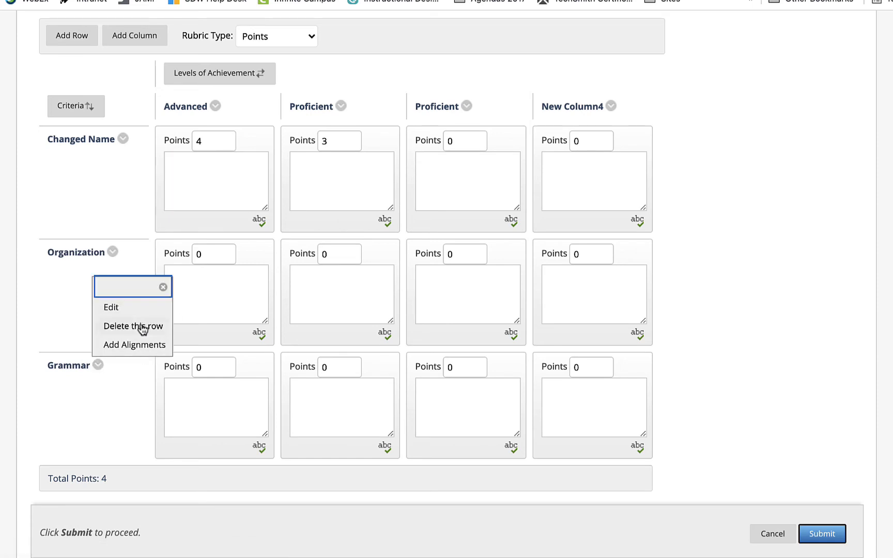
pyautogui.click(143, 325)
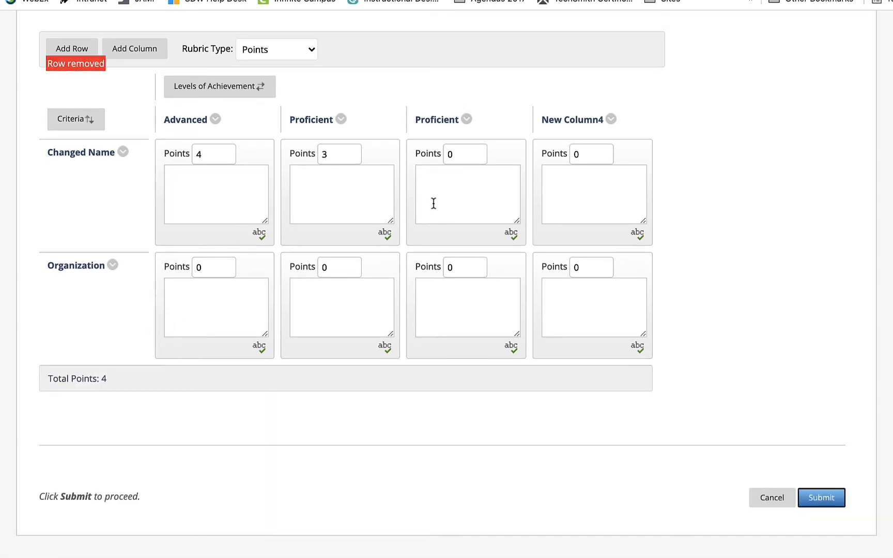
pyautogui.scroll(2, 696, 257)
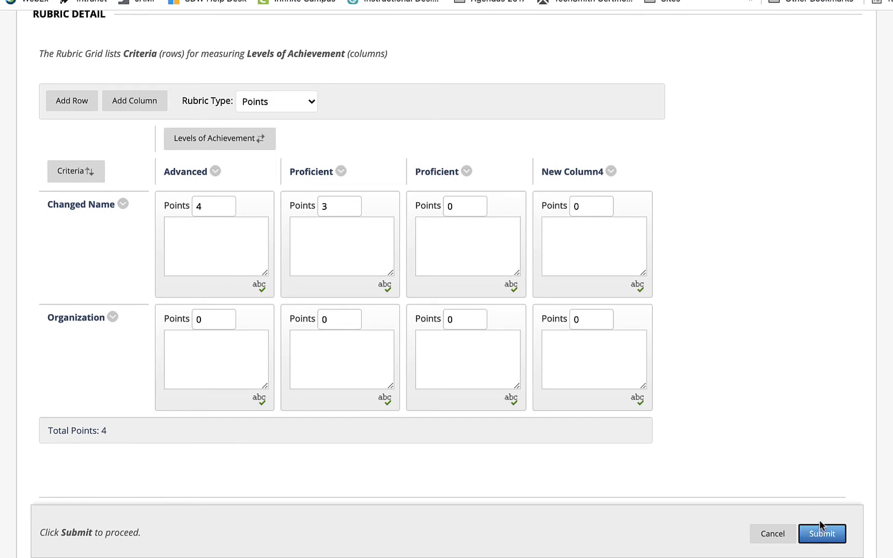
pyautogui.click(774, 537)
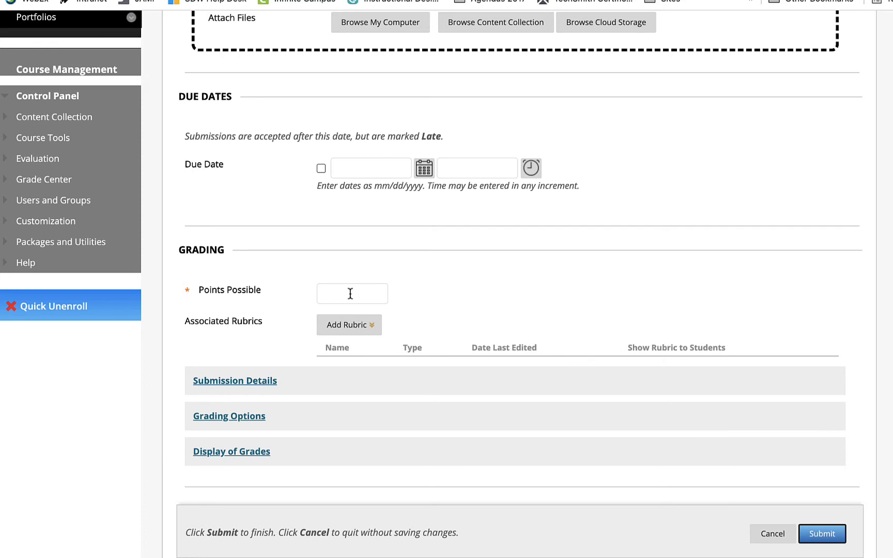
# - Expand the Submission Details section and allow multiple attempts with a maximum of 3
pyautogui.scroll(-2, 351, 294)
pyautogui.scroll(-5, 346, 283)
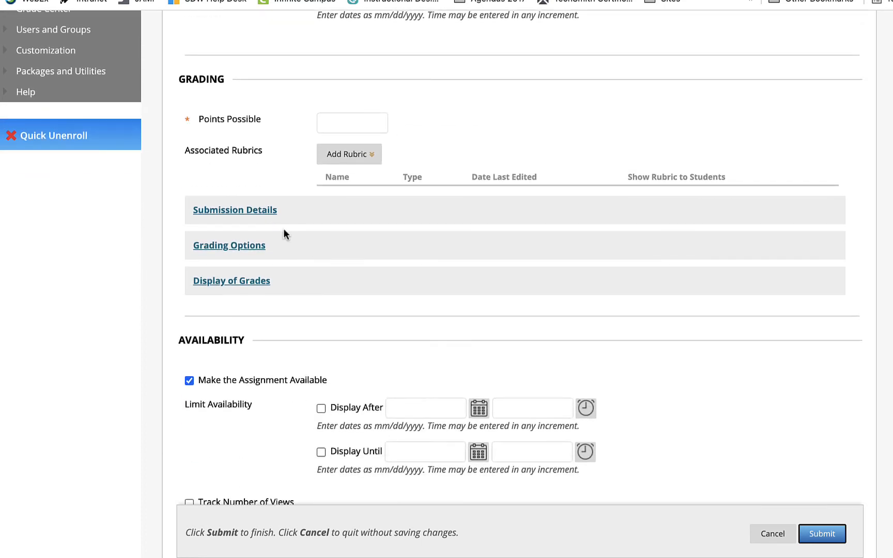
pyautogui.click(239, 212)
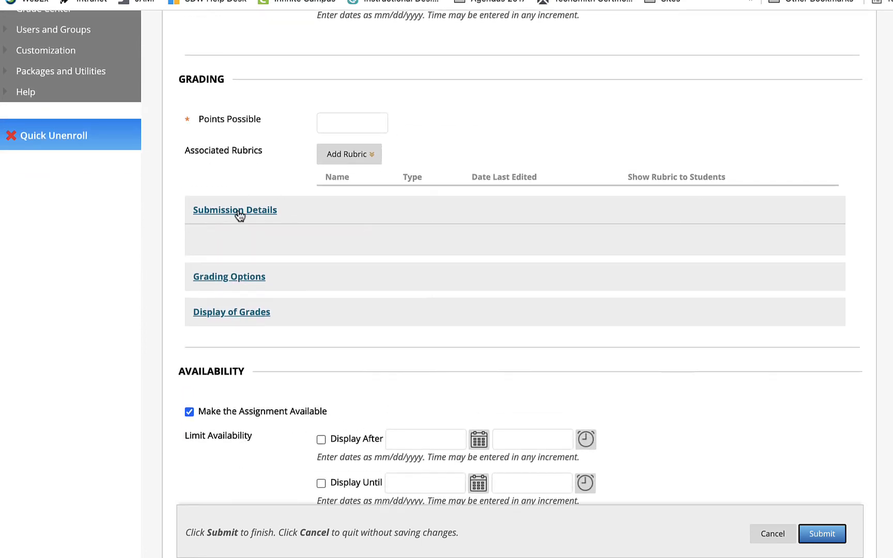
pyautogui.scroll(-5, 291, 269)
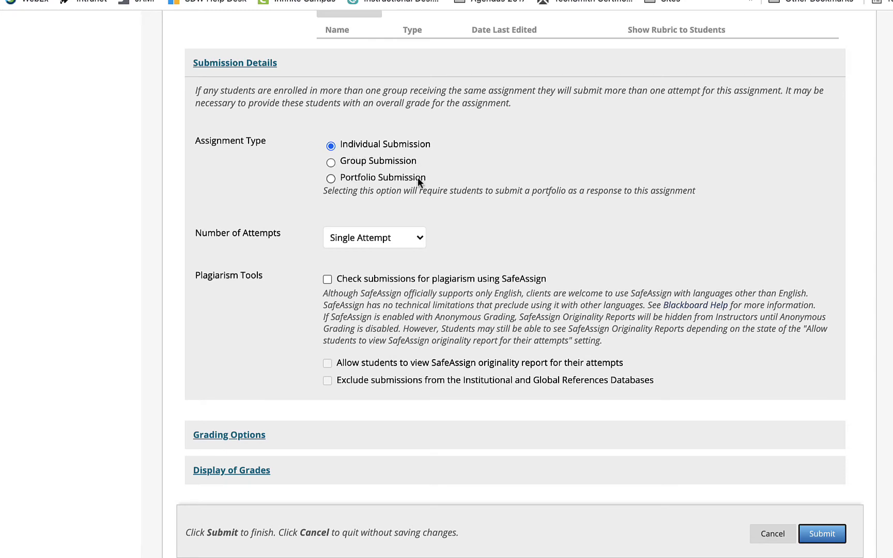
pyautogui.click(420, 239)
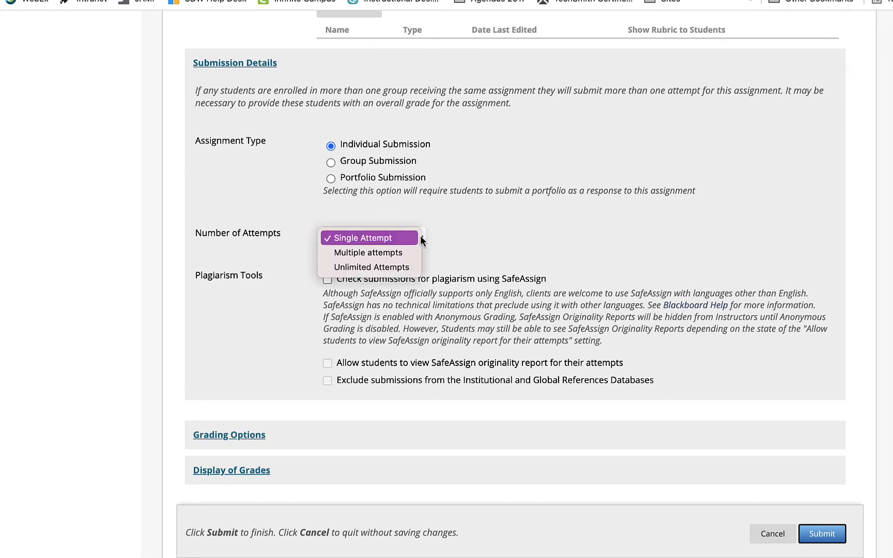
pyautogui.click(397, 252)
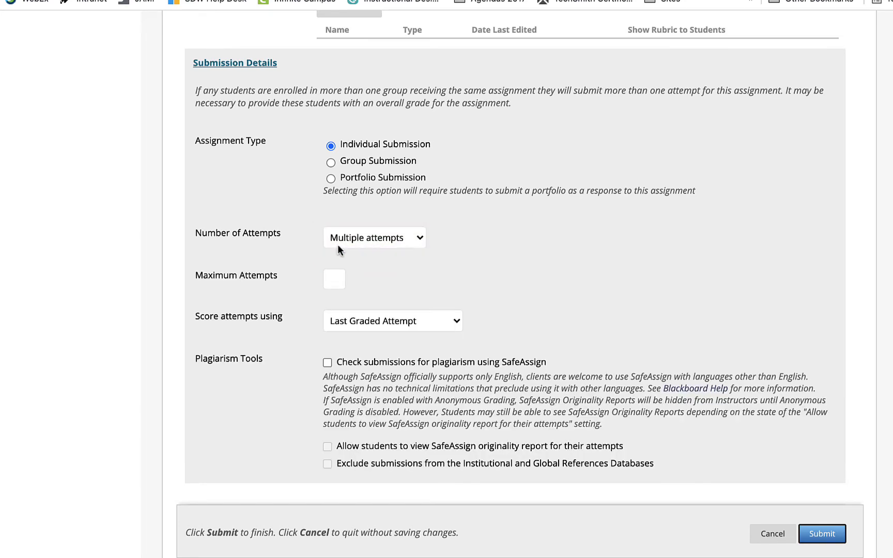
pyautogui.click(338, 278)
pyautogui.write('3')
# - Check the alternative attempt-limit options, keep multiple attempts, and score attempts using Highest Grade
pyautogui.click(407, 244)
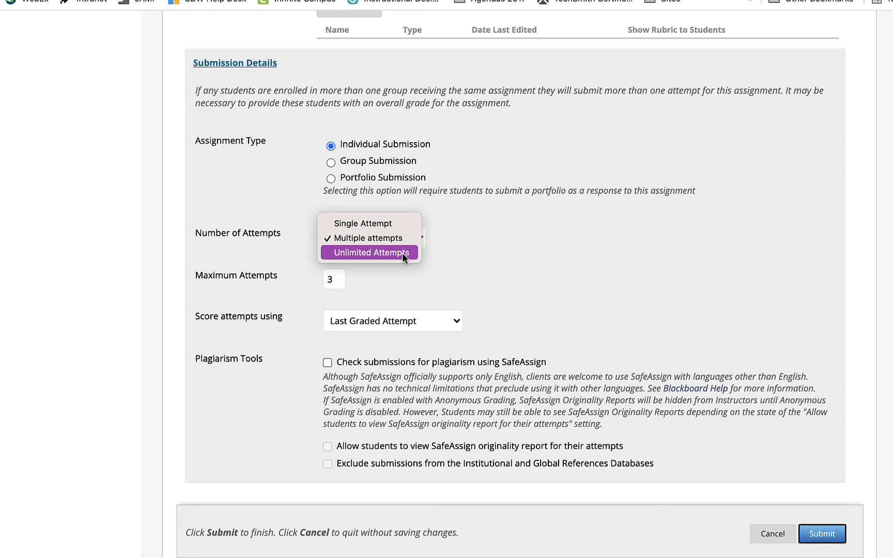
pyautogui.click(491, 227)
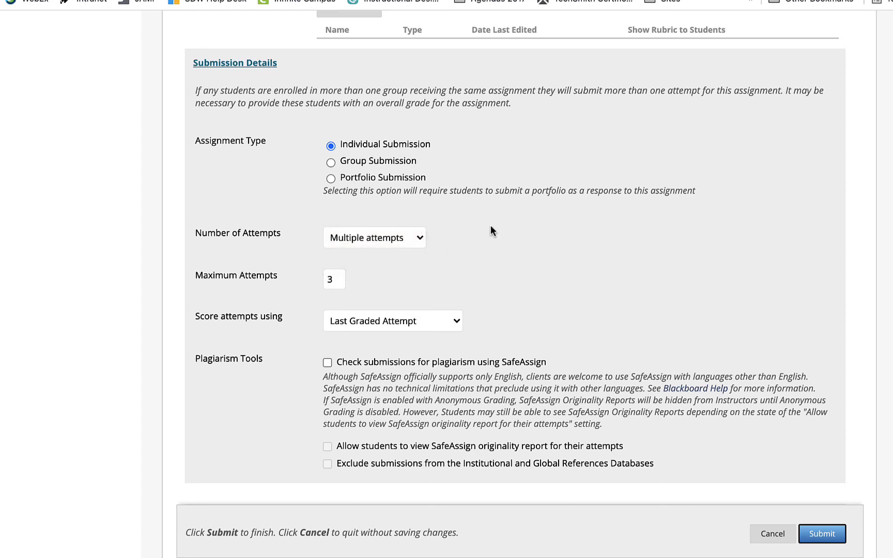
pyautogui.click(425, 325)
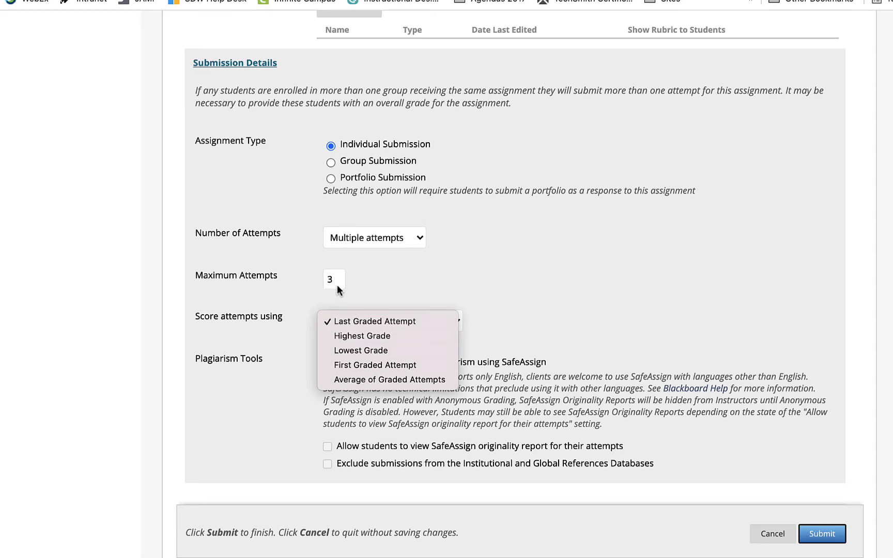
pyautogui.click(362, 341)
pyautogui.click(417, 282)
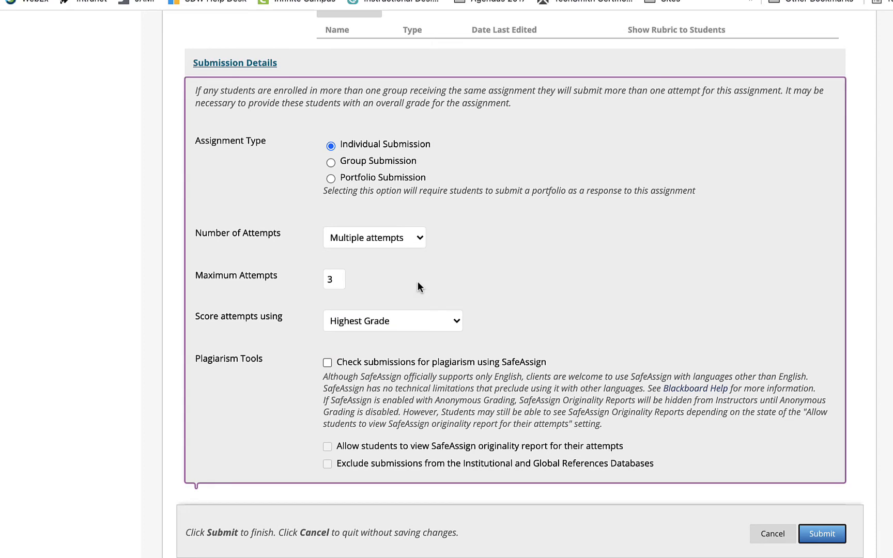
# - Review the SafeAssign plagiarism settings, and expand Grading Options to examine anonymous and delegated grading
pyautogui.scroll(-2, 393, 284)
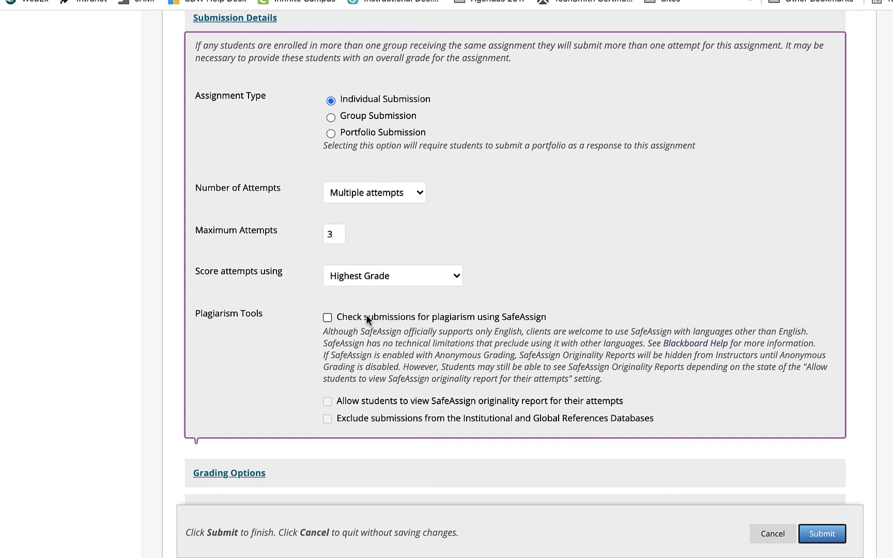
pyautogui.scroll(-3, 435, 380)
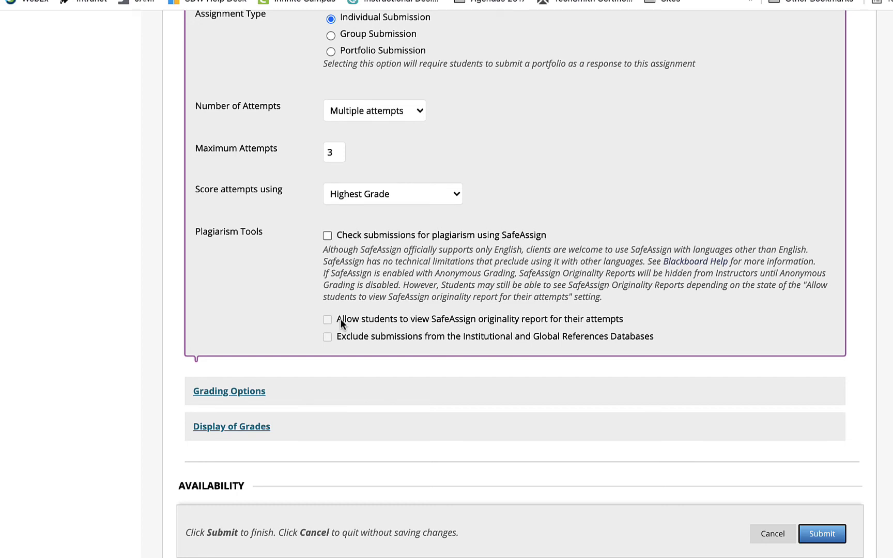
pyautogui.scroll(-2, 341, 319)
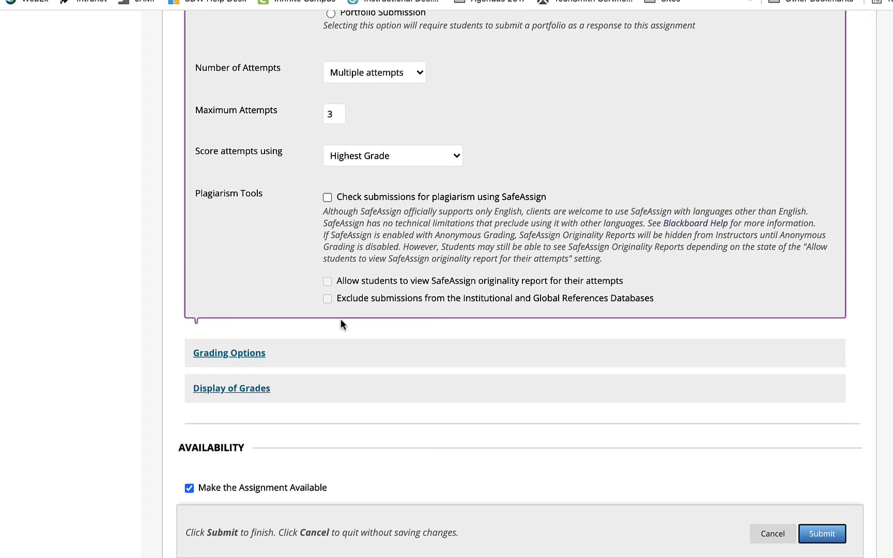
pyautogui.scroll(-1, 335, 333)
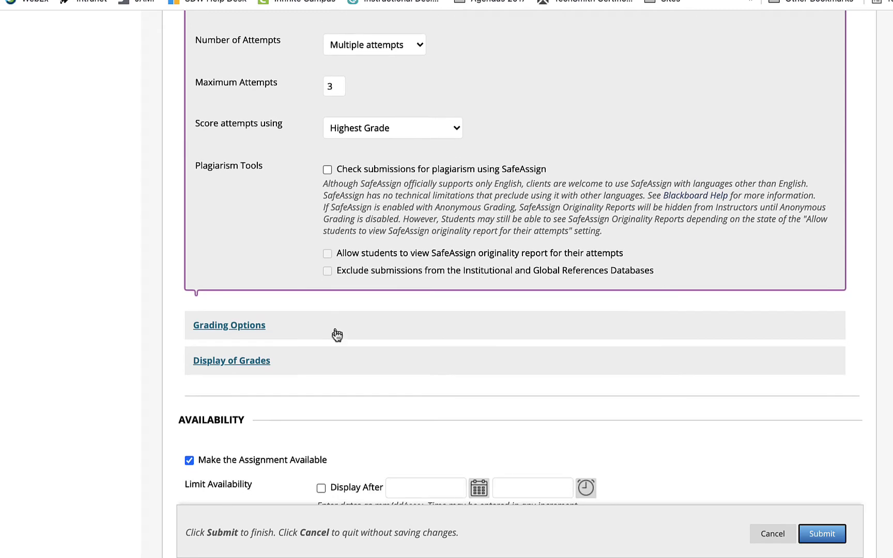
pyautogui.click(237, 327)
pyautogui.scroll(-5, 237, 329)
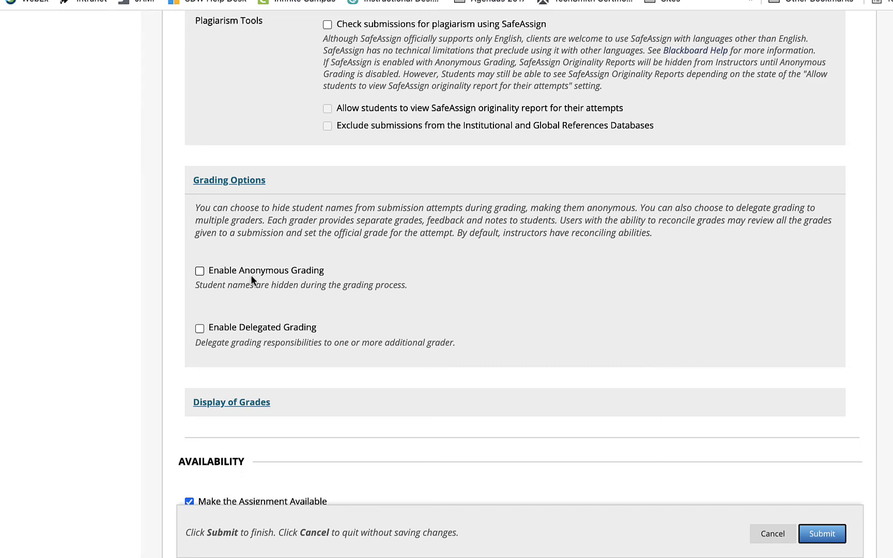
pyautogui.scroll(-5, 288, 314)
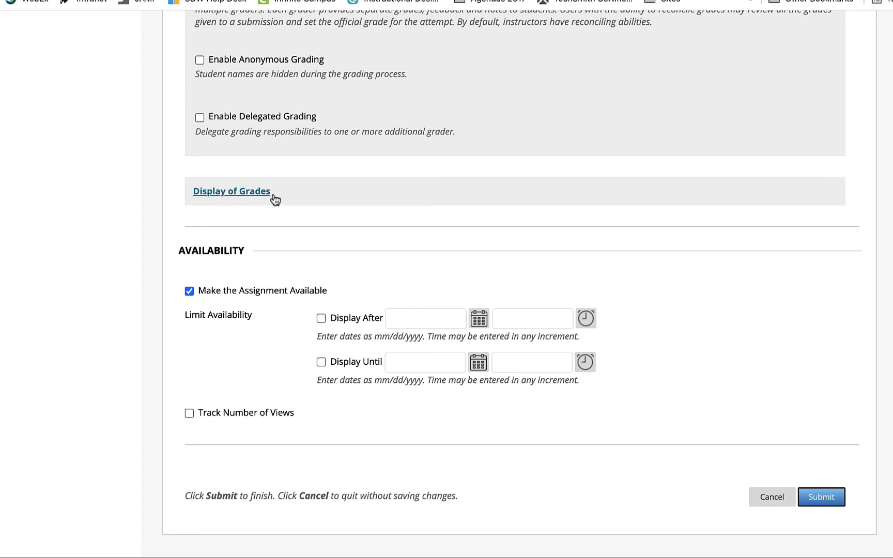
# - Expand Display of Grades and switch Include in Grade Center grading calculations off and back on
pyautogui.click(253, 192)
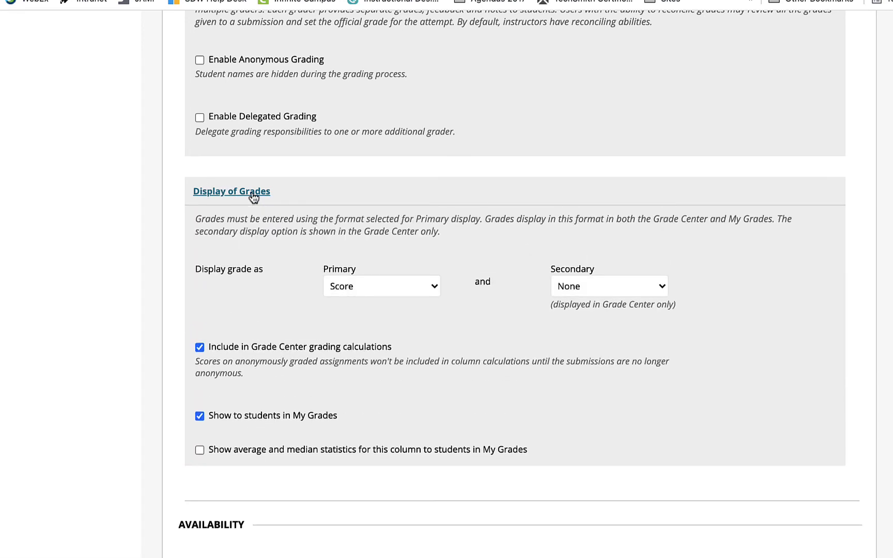
pyautogui.scroll(-4, 253, 195)
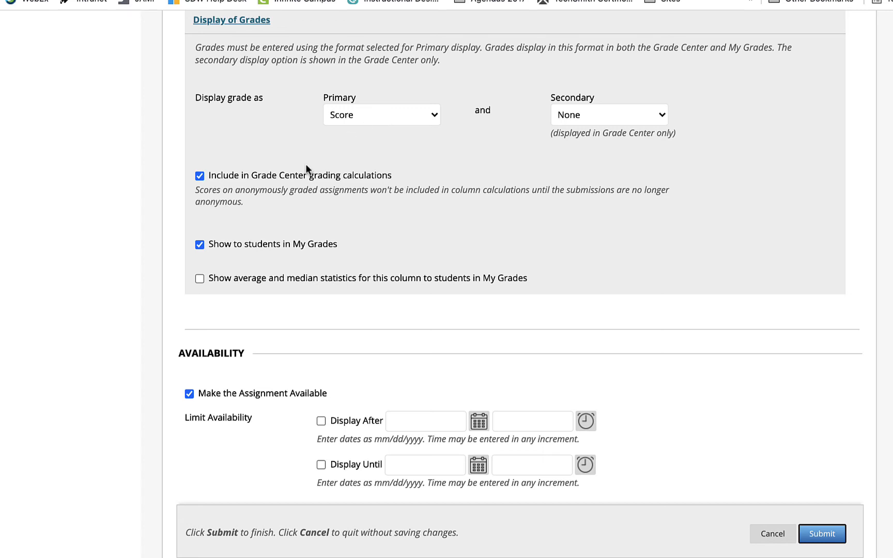
pyautogui.click(280, 175)
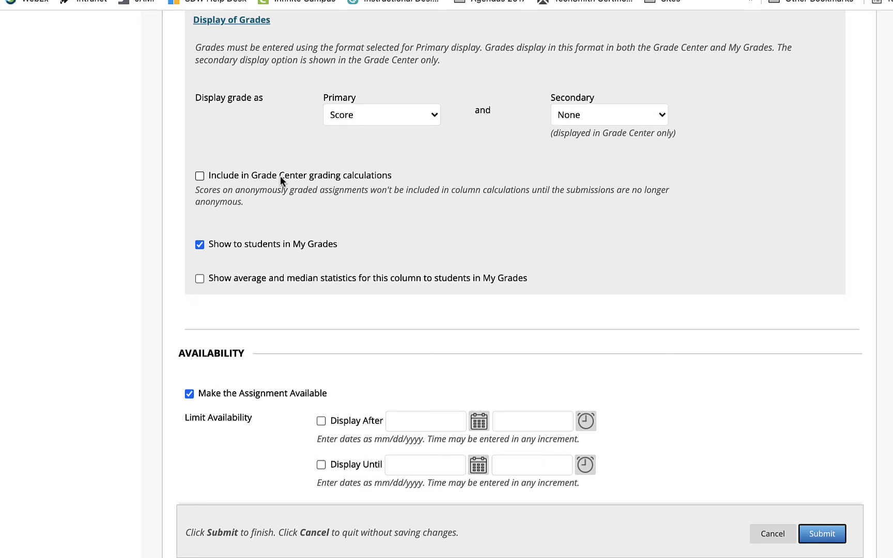
pyautogui.click(281, 175)
# - Try out the Track Number of Views option in the assignment's availability settings
pyautogui.scroll(-3, 471, 233)
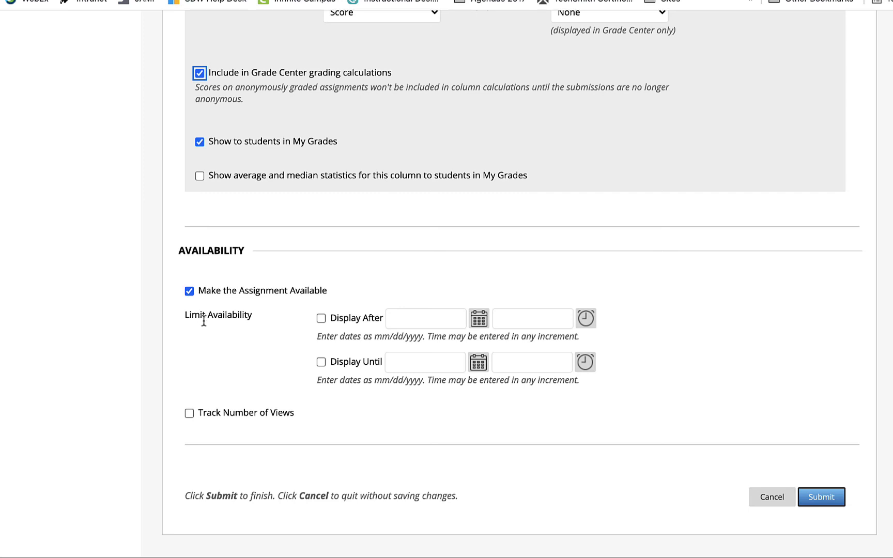
pyautogui.click(189, 416)
pyautogui.click(265, 414)
# - Name the assignment "Will AI Take Over? Finding Evidence" in its information section
pyautogui.scroll(15, 737, 406)
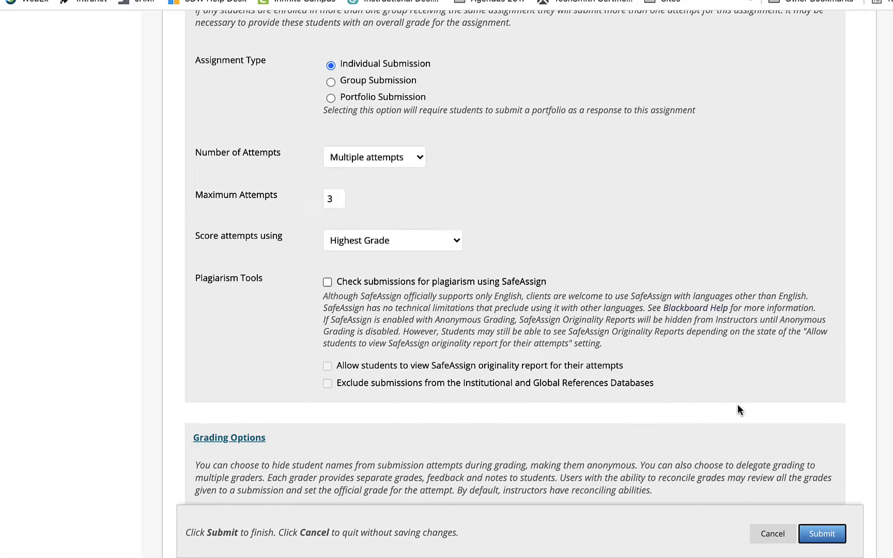
pyautogui.scroll(7, 738, 409)
pyautogui.scroll(-1, 738, 410)
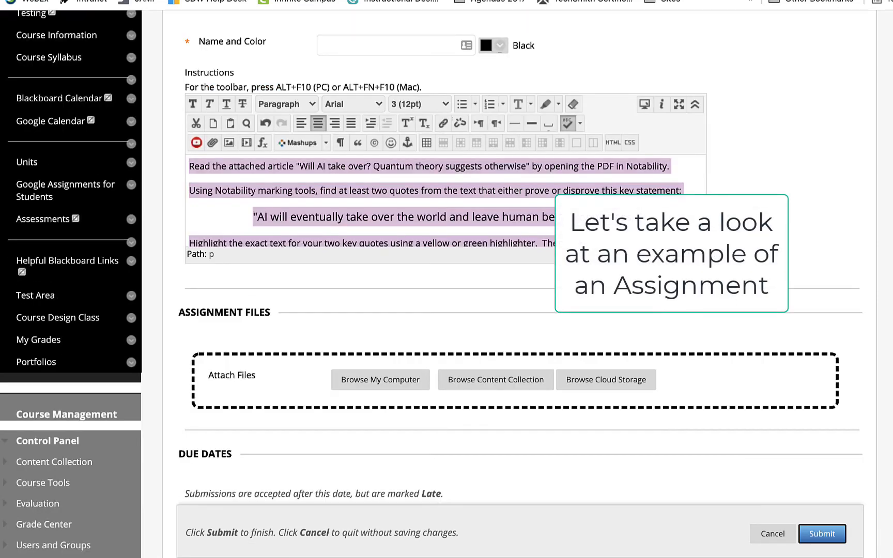
pyautogui.click(253, 216)
pyautogui.scroll(5, 447, 284)
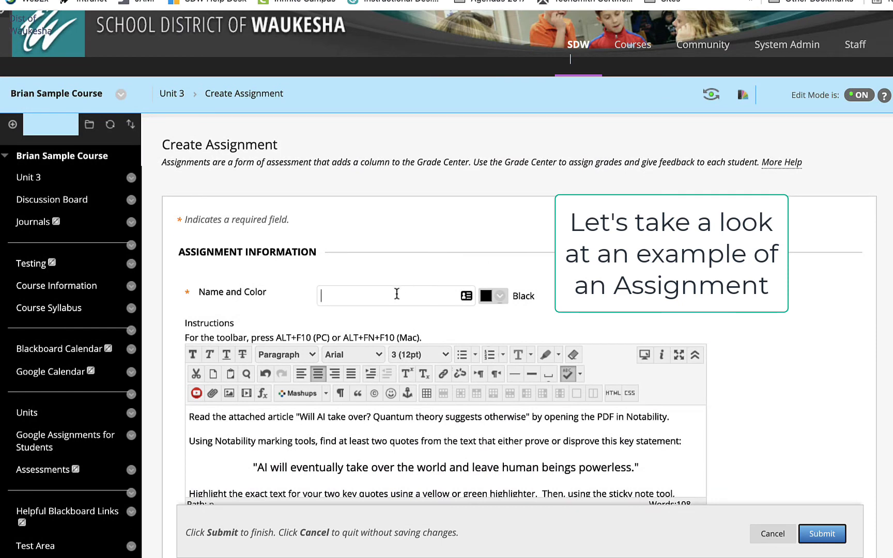
pyautogui.click(397, 294)
pyautogui.write('A')
pyautogui.write('ill AI Take Over')
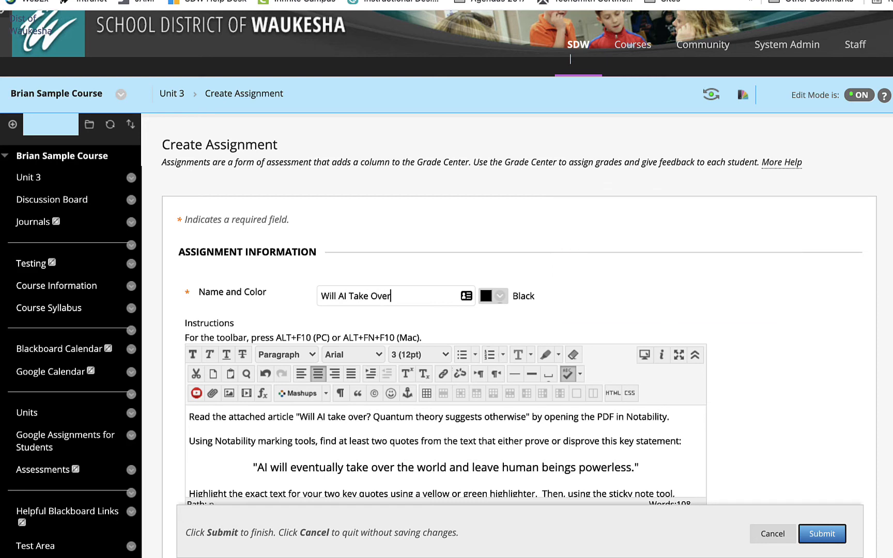
pyautogui.write('? Finding Evidence')
# - Read through the assignment instructions, highlighting "Using Notability marking tools," and the mention of the PDF
pyautogui.scroll(-2, 479, 479)
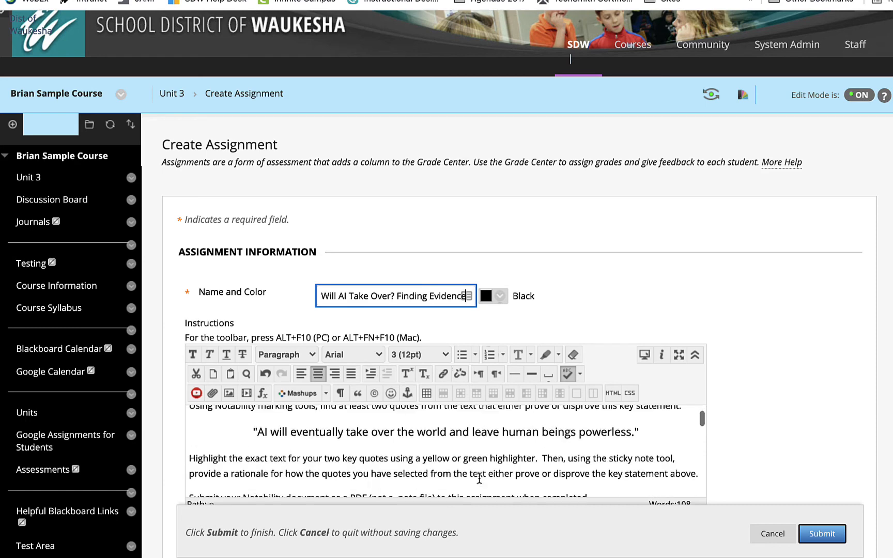
pyautogui.scroll(-2, 737, 487)
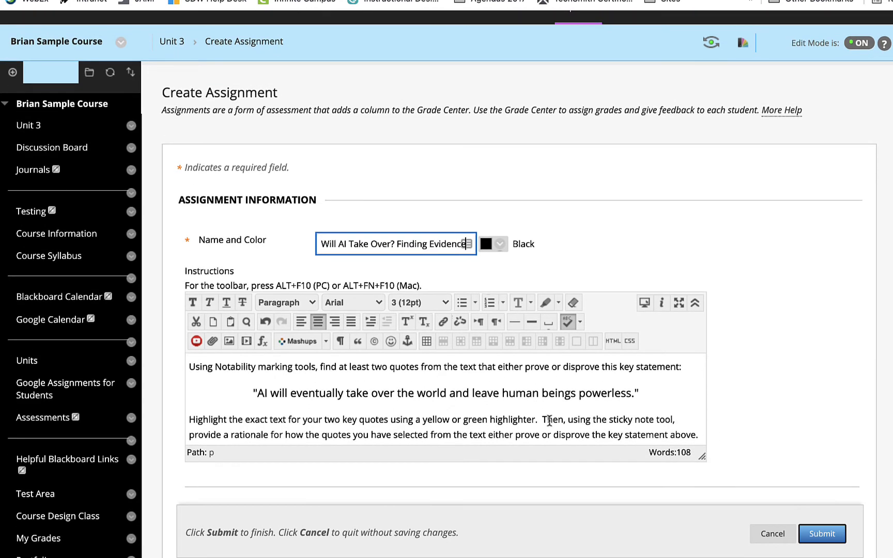
pyautogui.scroll(-2, 549, 421)
pyautogui.scroll(3, 550, 420)
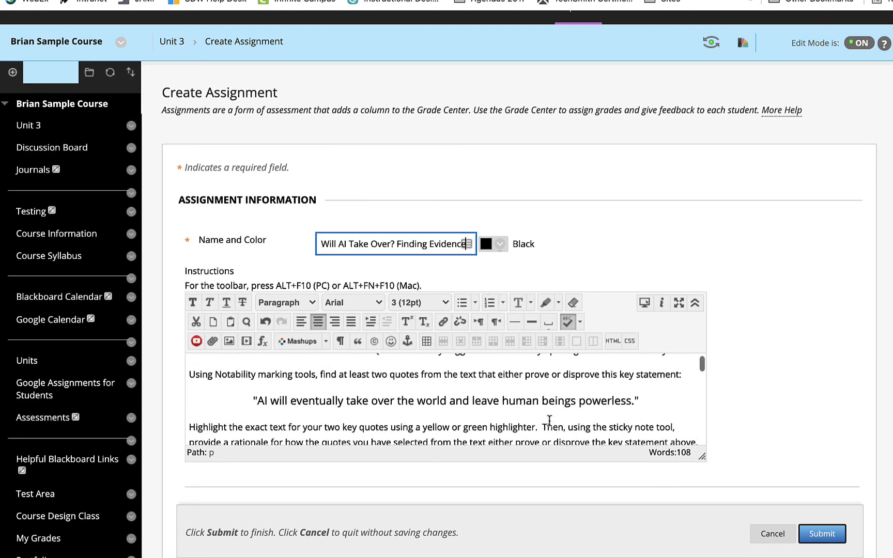
pyautogui.scroll(1, 550, 421)
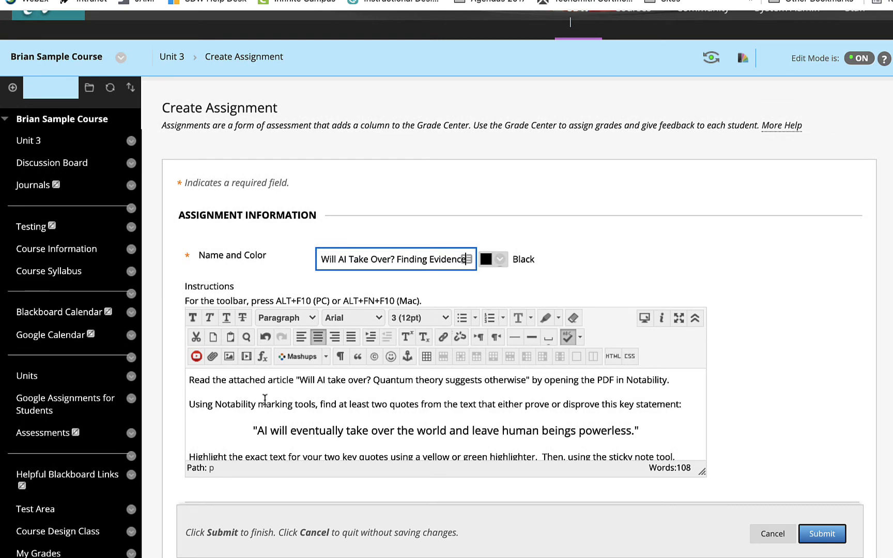
pyautogui.moveTo(191, 405); pyautogui.dragTo(321, 402)
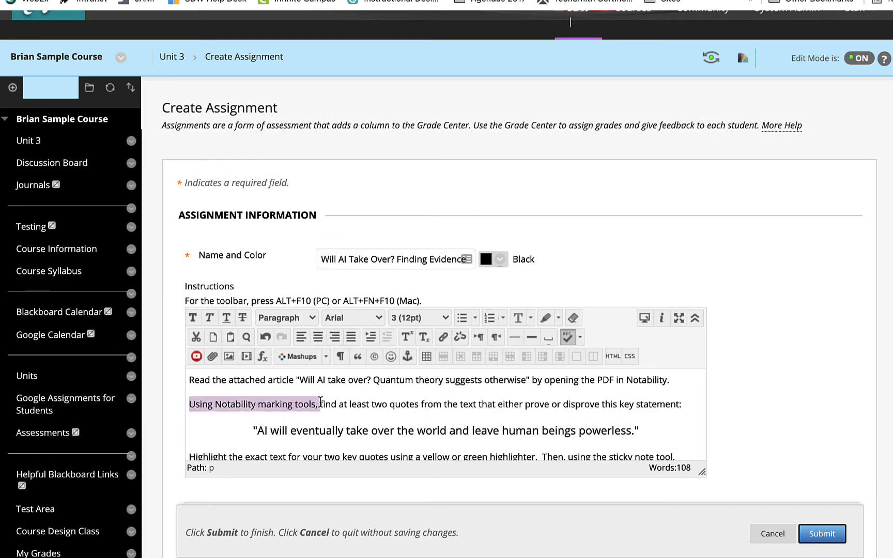
pyautogui.moveTo(602, 382); pyautogui.dragTo(612, 382)
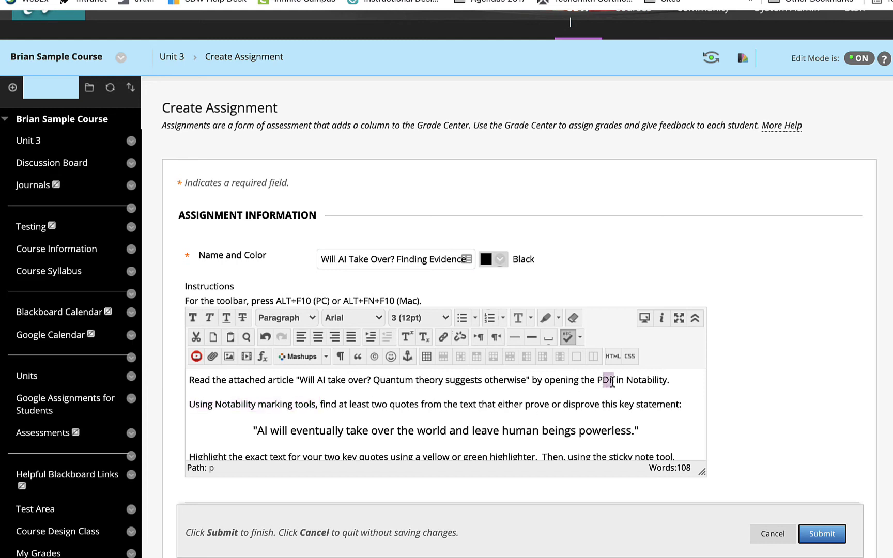
pyautogui.scroll(-2, 594, 420)
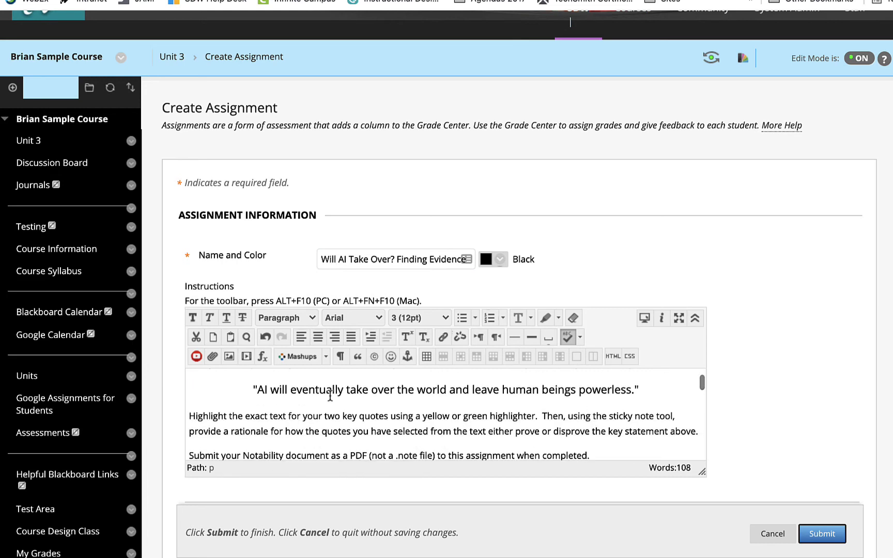
# - Highlight the quoted key statement about AI and the phrase "Notability document as a PDF" in the instructions
pyautogui.moveTo(246, 388); pyautogui.dragTo(442, 406)
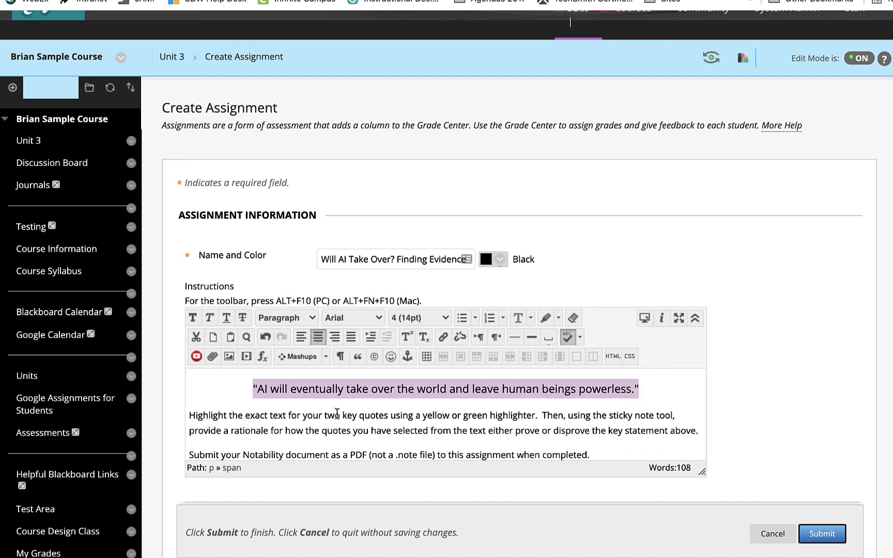
pyautogui.press('BackSpace')
pyautogui.click(218, 389)
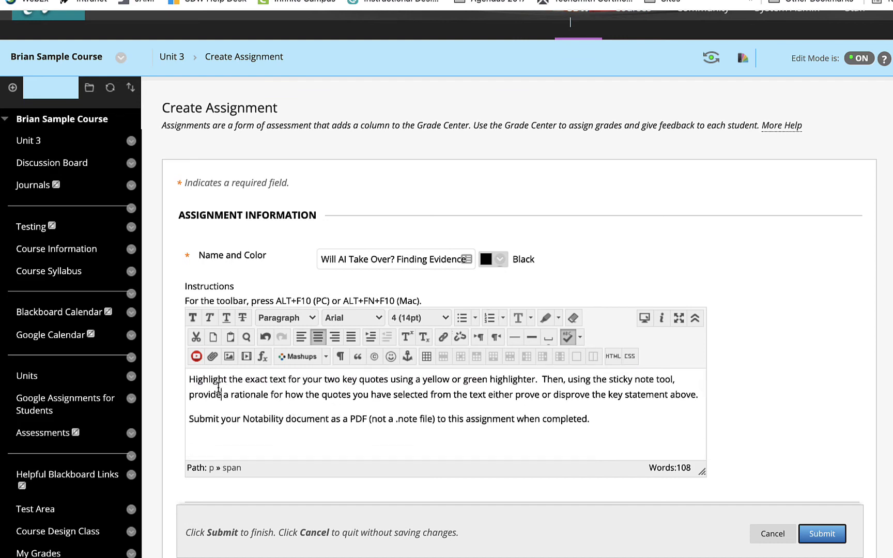
pyautogui.click(457, 394)
pyautogui.scroll(3, 454, 396)
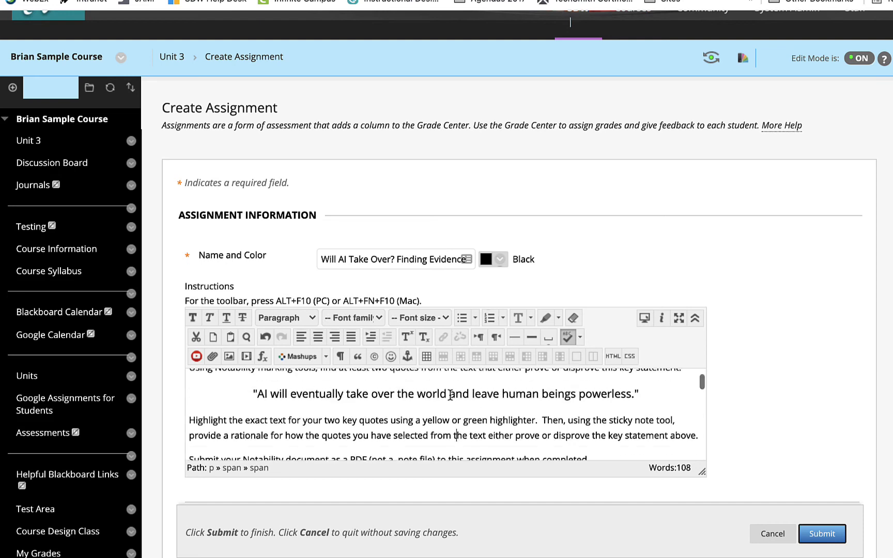
pyautogui.scroll(-4, 424, 445)
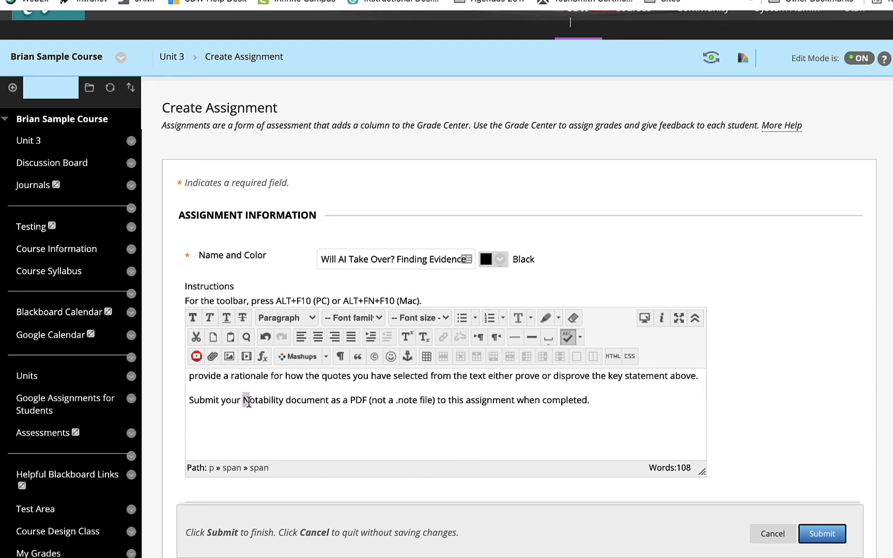
pyautogui.moveTo(243, 400); pyautogui.dragTo(367, 395)
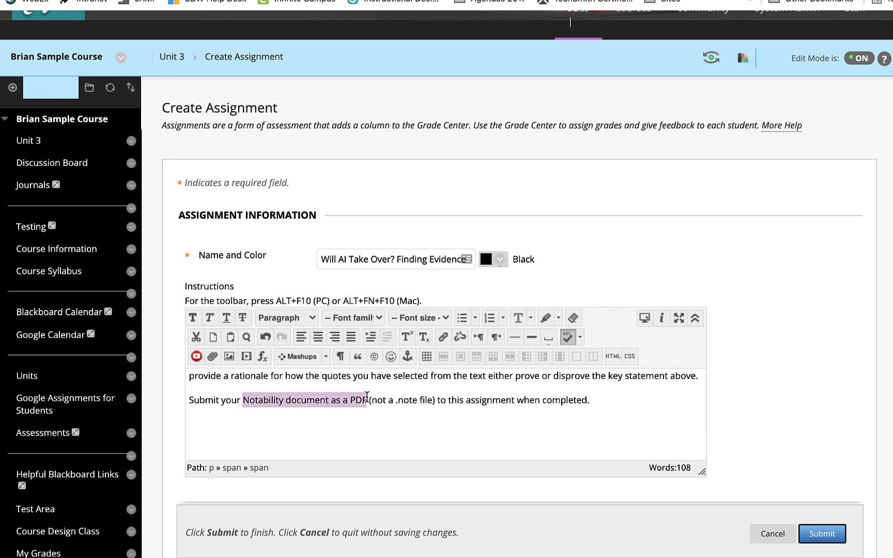
# - Attach the desktop PDF "Will AI take over? Quantum theory suggests otherwise" to the assignment files
pyautogui.scroll(-2, 593, 404)
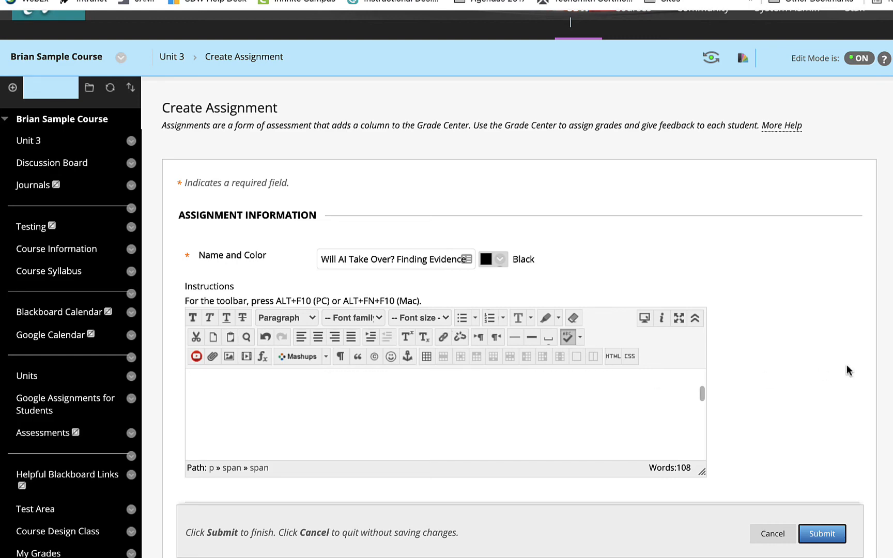
pyautogui.scroll(-7, 846, 366)
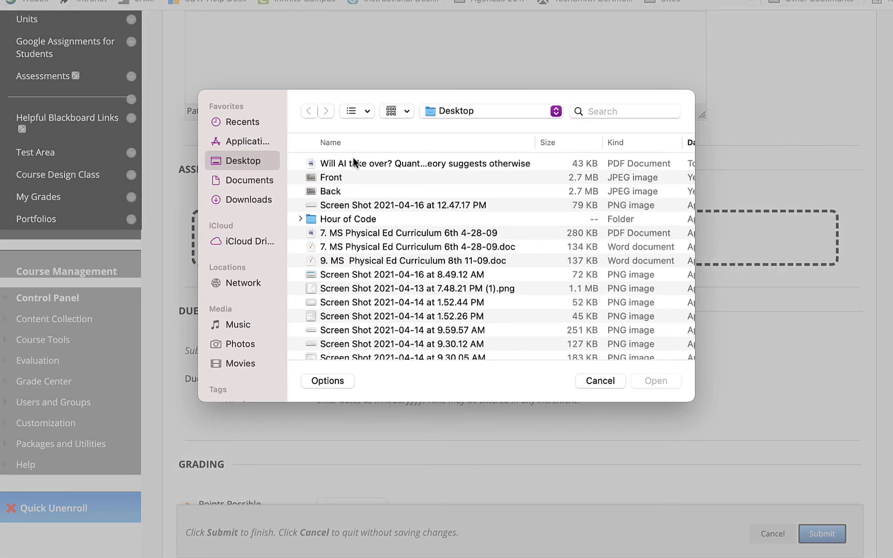
pyautogui.click(354, 165)
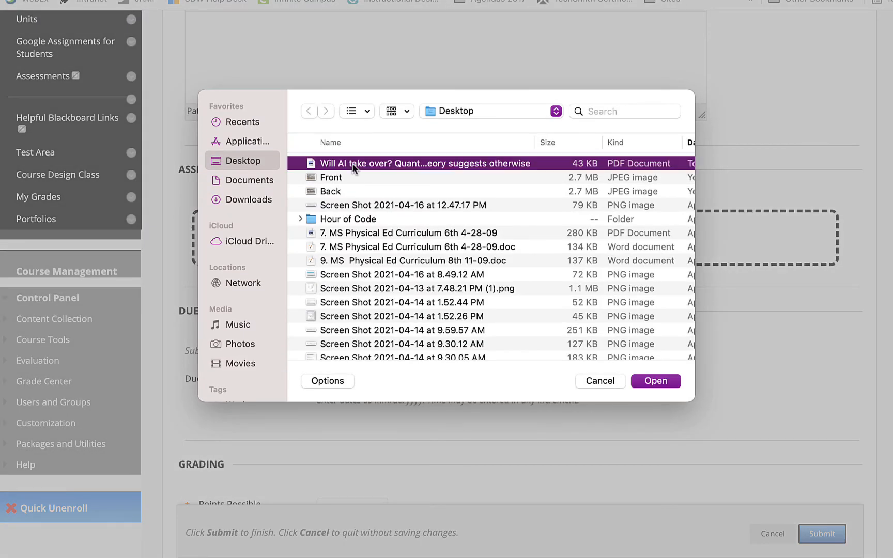
pyautogui.click(656, 380)
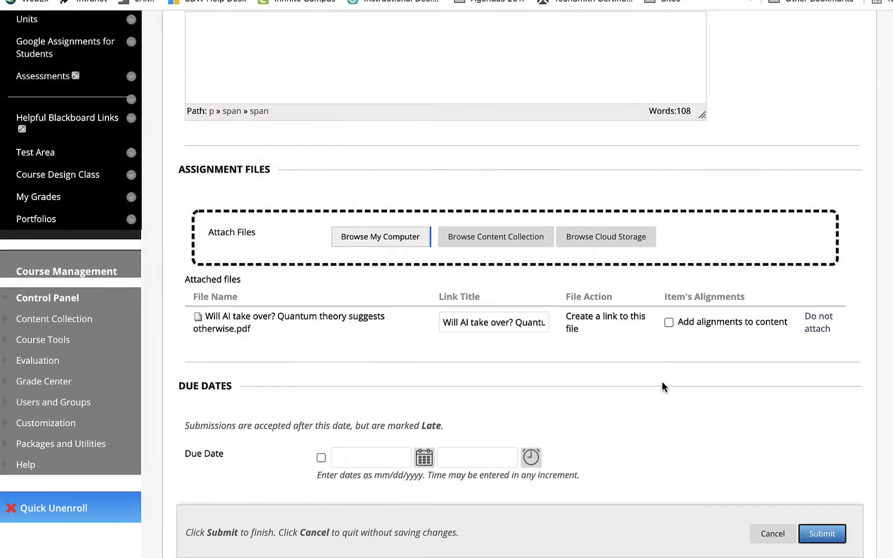
# - View the existing rubrics that can be selected for the assignment's grading, and leave the list without choosing one
pyautogui.scroll(-5, 485, 249)
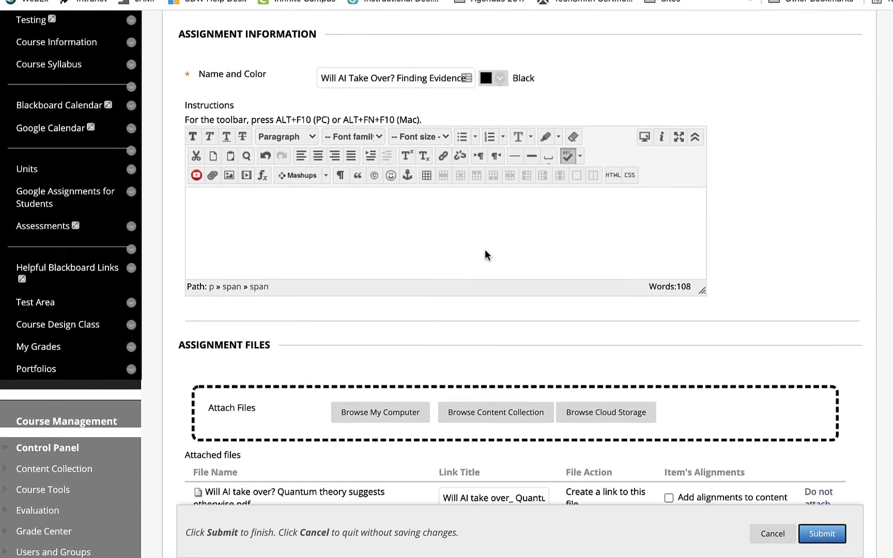
pyautogui.scroll(-4, 739, 296)
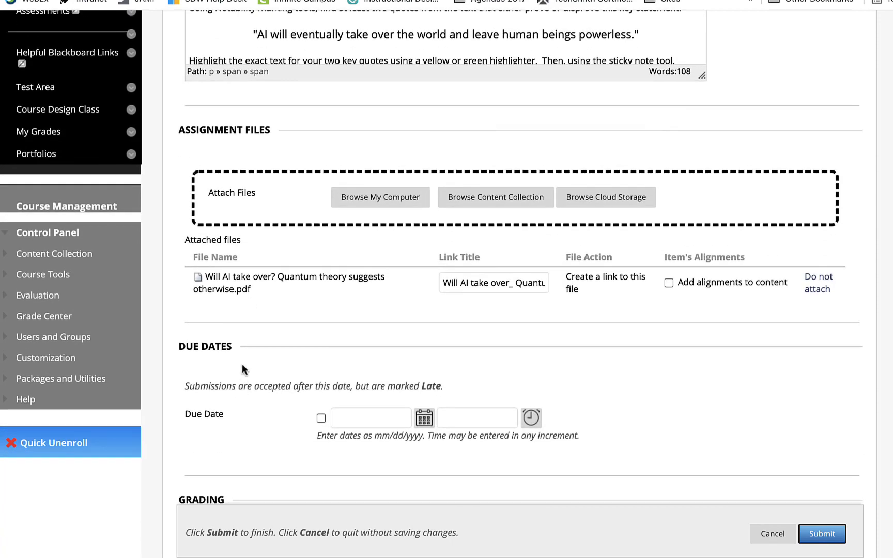
pyautogui.scroll(-2, 550, 463)
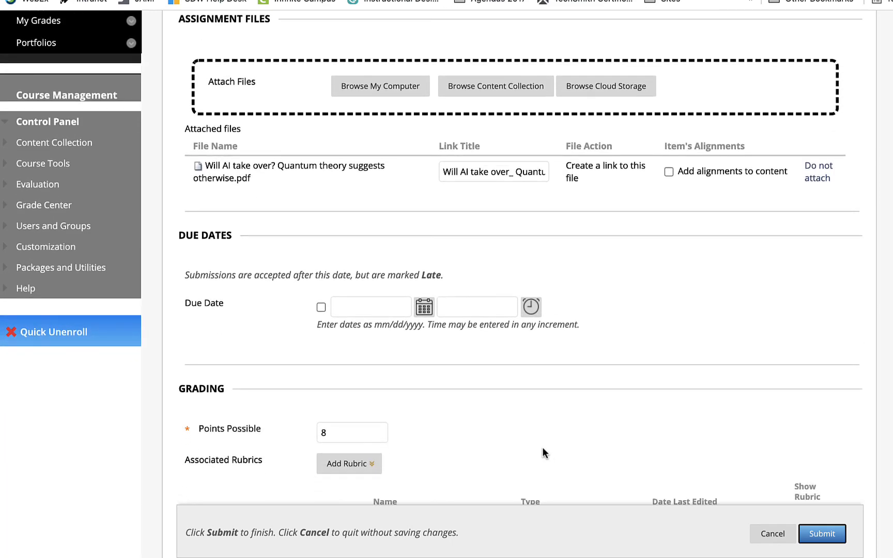
pyautogui.scroll(-1, 542, 452)
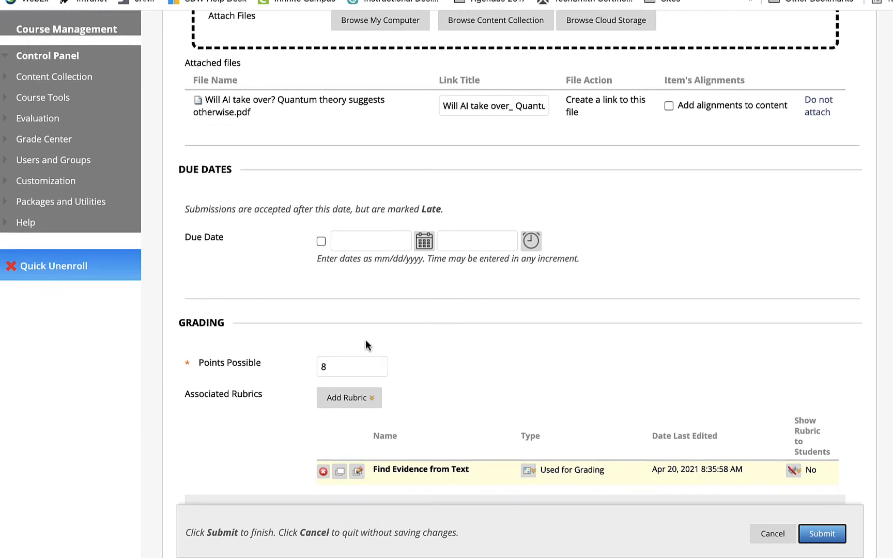
pyautogui.scroll(-2, 366, 339)
pyautogui.click(365, 343)
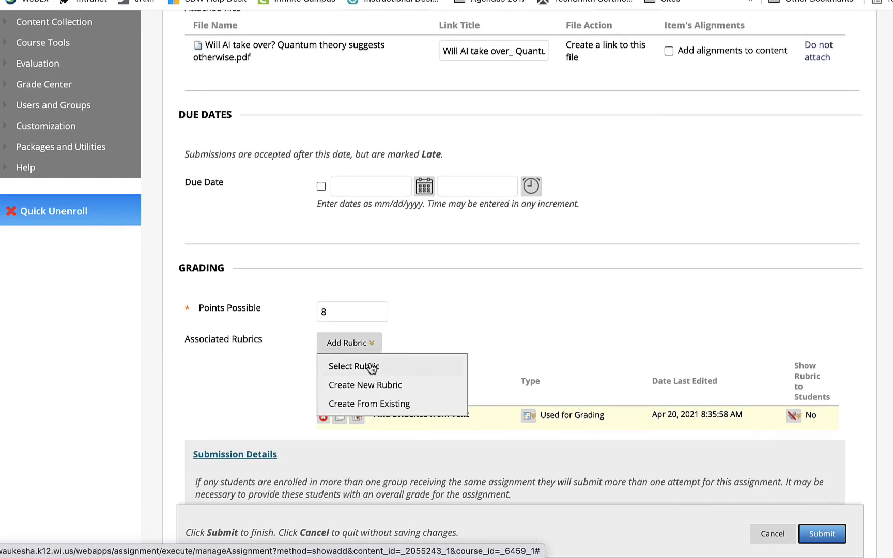
pyautogui.click(369, 365)
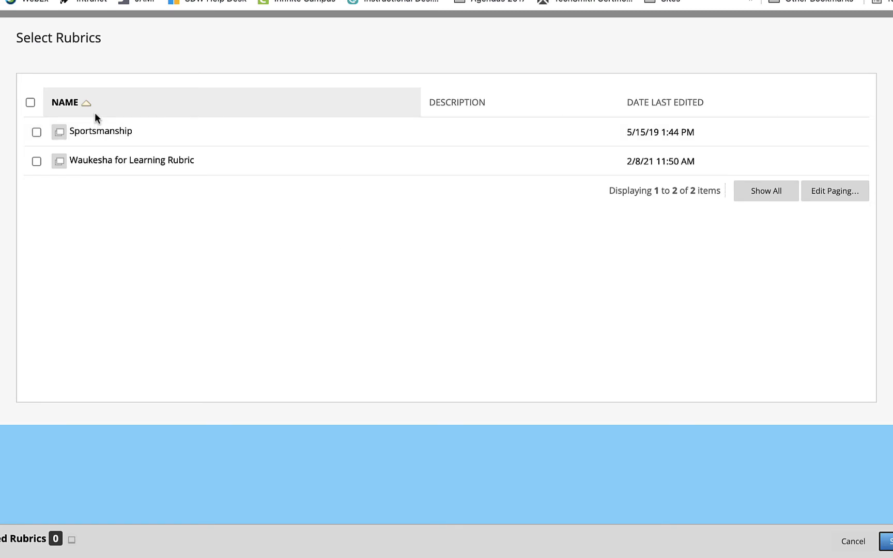
pyautogui.click(853, 541)
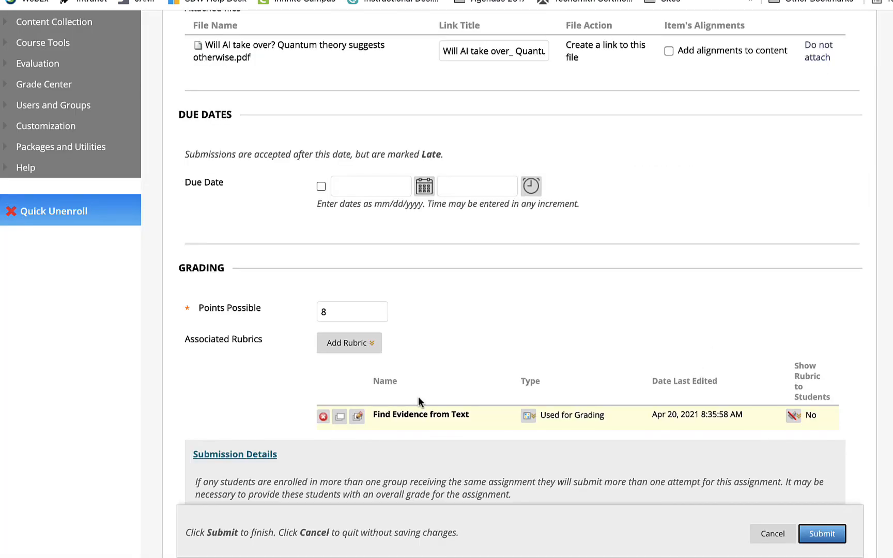
# - Allow multiple attempts in the assignment's submission details, with a maximum of 2 attempts
pyautogui.scroll(-1, 418, 402)
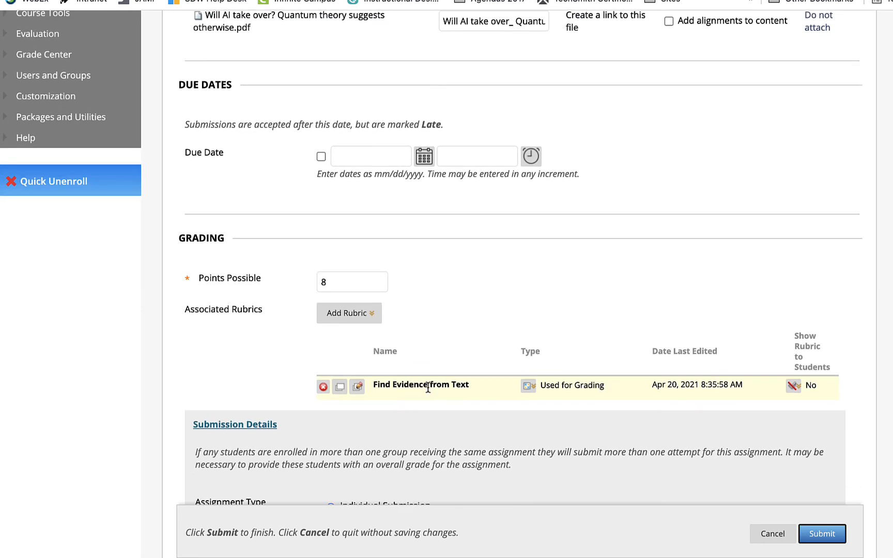
pyautogui.scroll(-6, 574, 394)
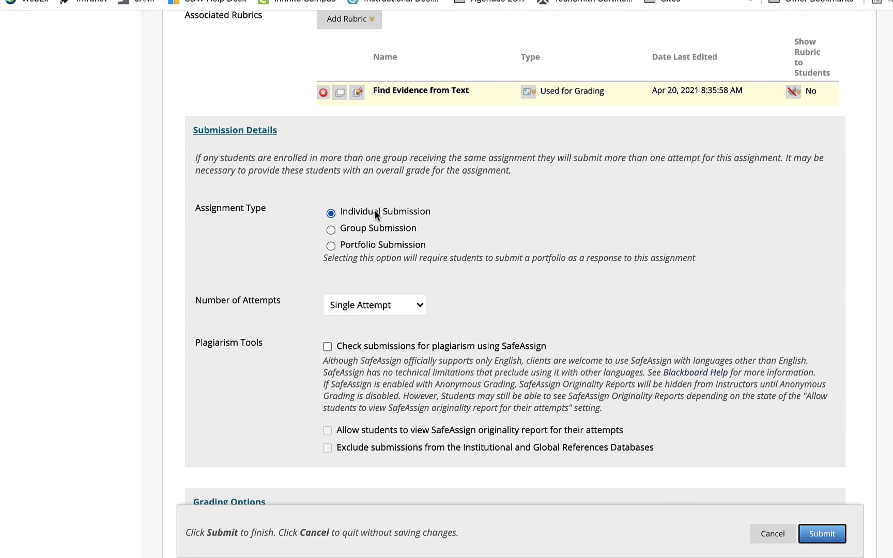
pyautogui.click(408, 306)
pyautogui.click(406, 320)
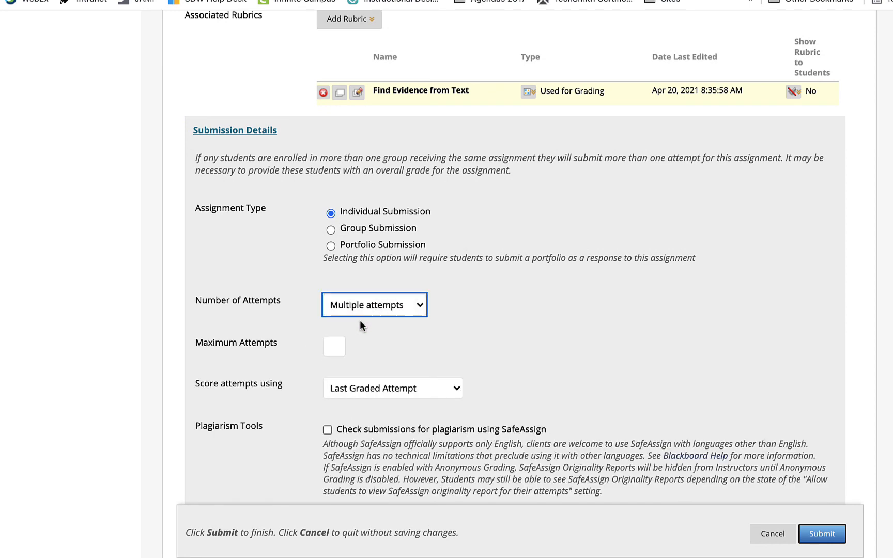
pyautogui.click(336, 351)
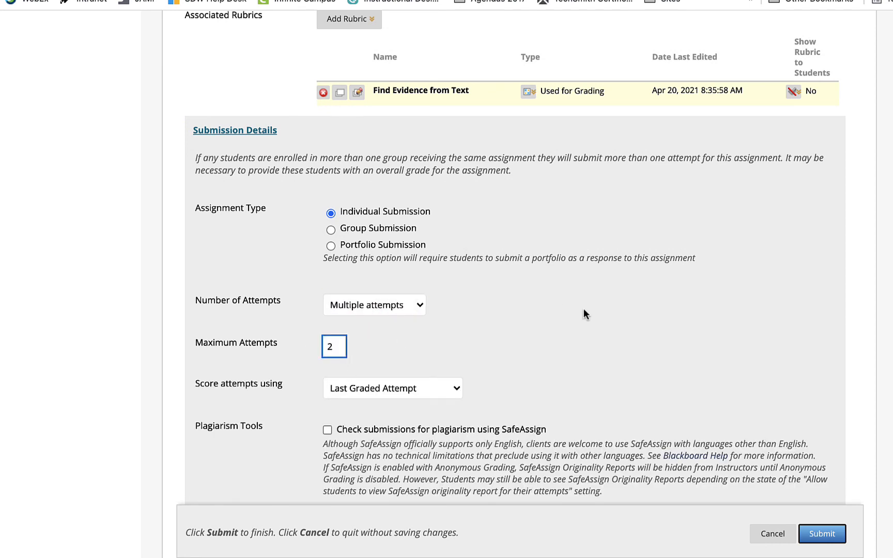
pyautogui.click(584, 308)
# - Set the scoring of the assignment's multiple attempts to Highest Grade
pyautogui.click(442, 393)
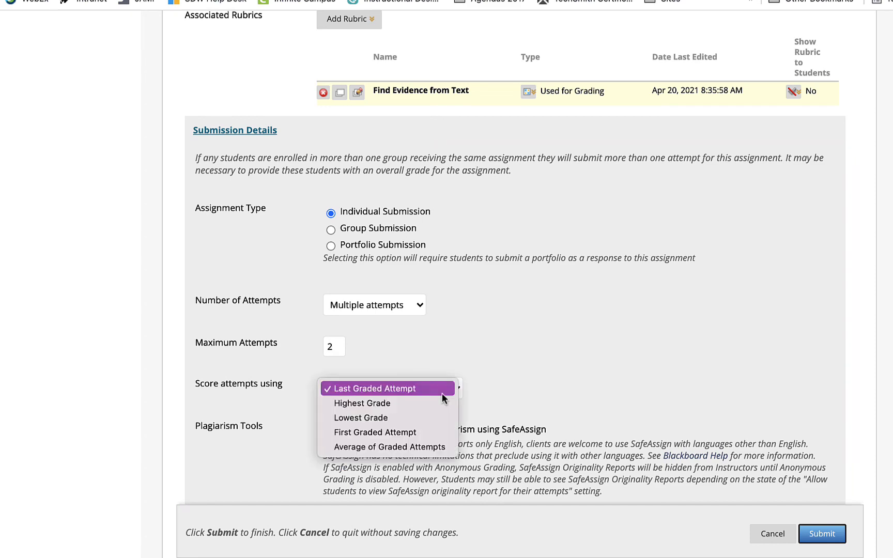
pyautogui.click(415, 404)
pyautogui.click(698, 392)
# - Submit the completed assignment form to create the assignment in Unit 3
pyautogui.scroll(-5, 697, 392)
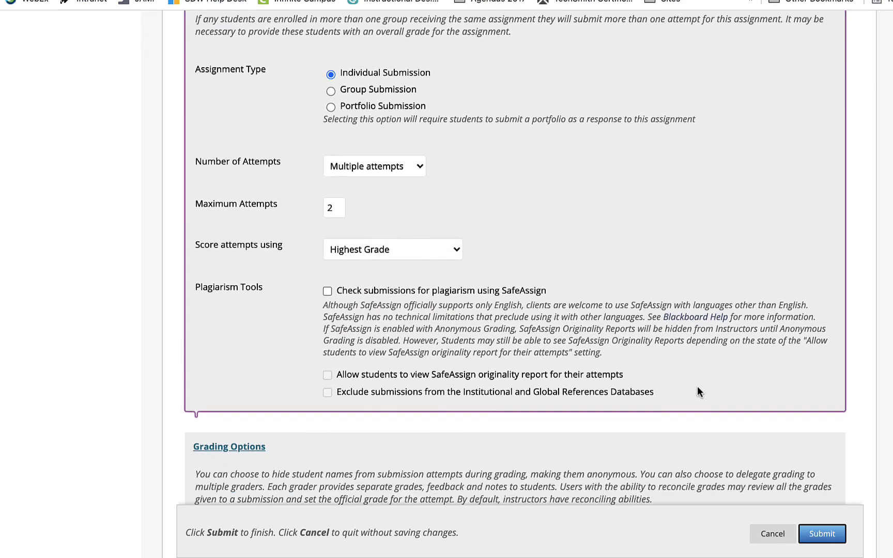
pyautogui.scroll(-6, 361, 265)
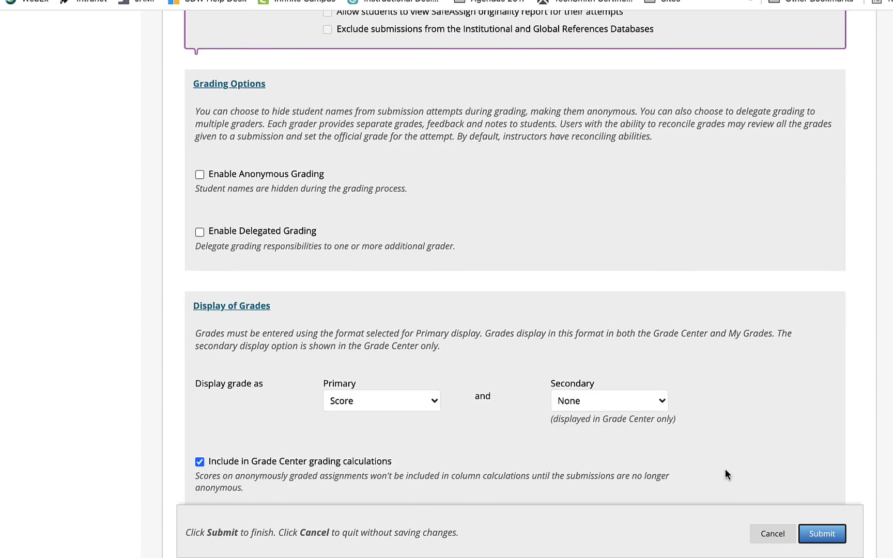
pyautogui.scroll(-8, 725, 472)
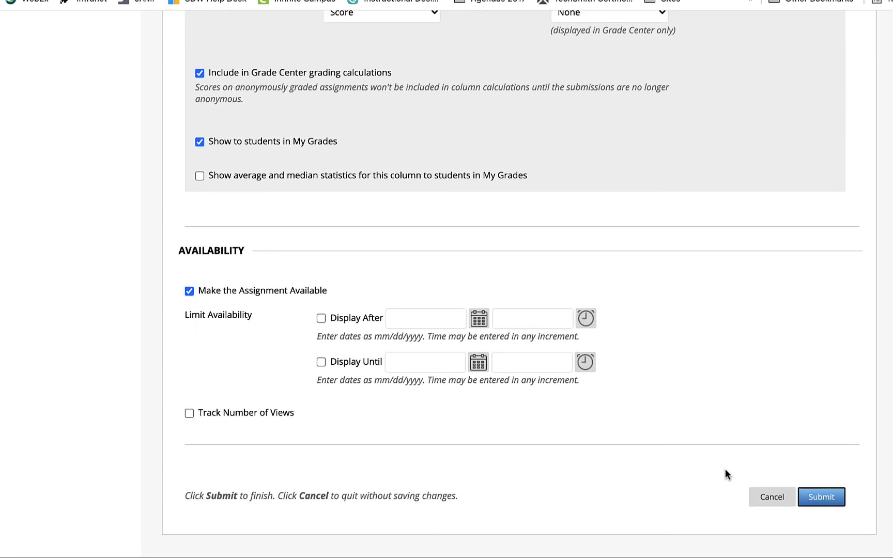
pyautogui.click(823, 501)
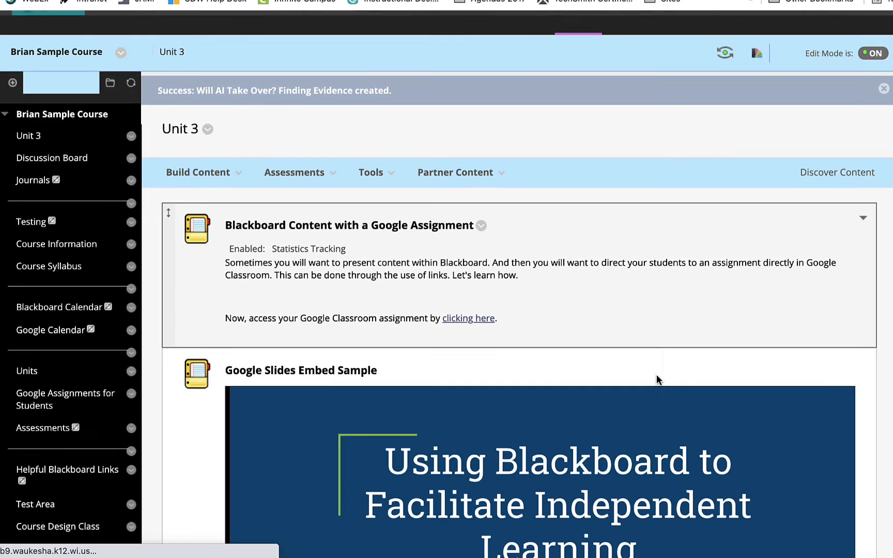
# - Look over the Unit 3 content page and examine the new assignment's title, attached PDF and instructions
pyautogui.scroll(-10, 656, 377)
pyautogui.scroll(10, 656, 377)
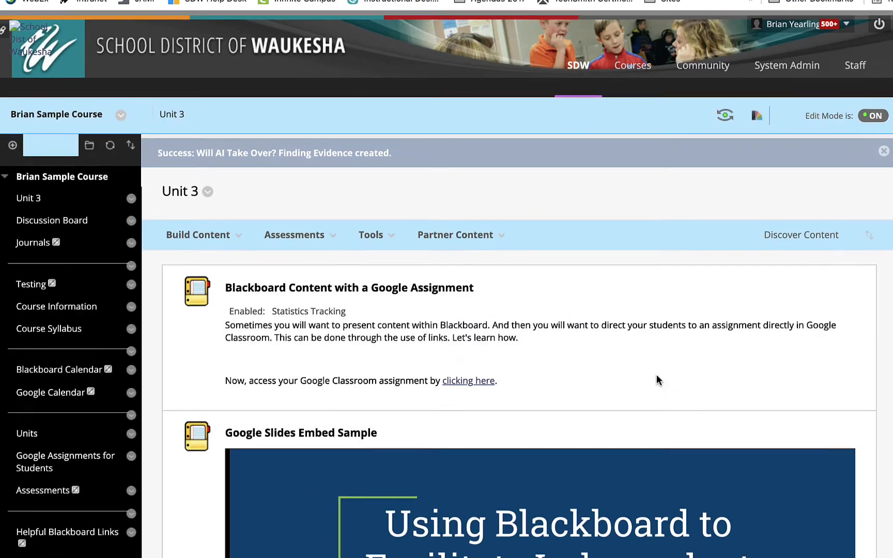
pyautogui.scroll(-10, 289, 277)
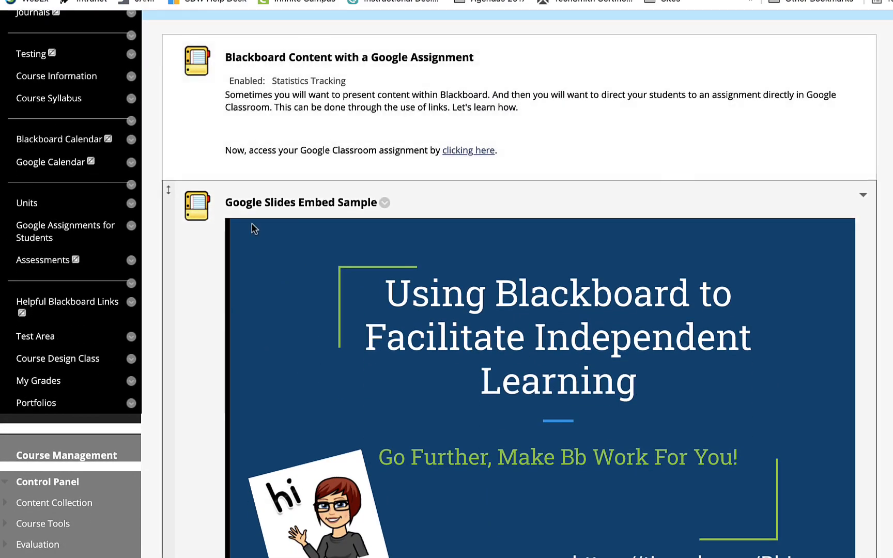
pyautogui.scroll(-1, 290, 297)
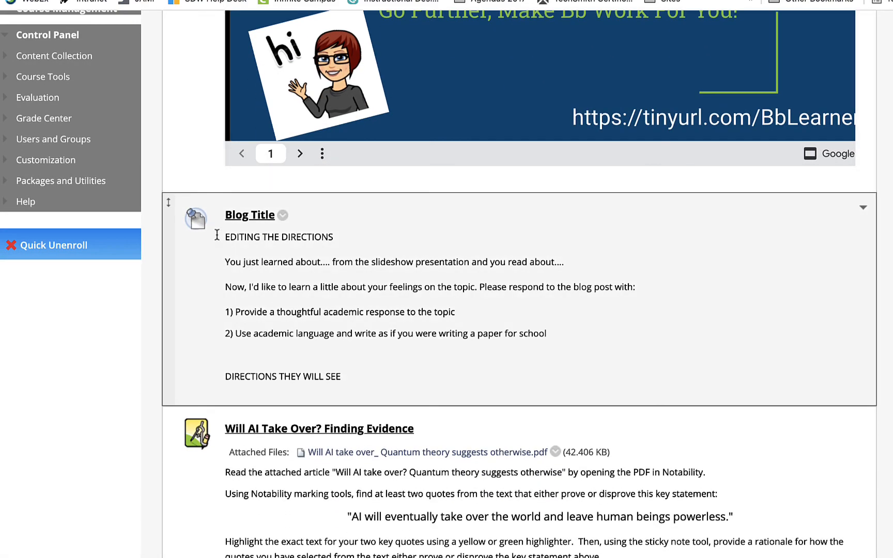
pyautogui.scroll(-3, 283, 310)
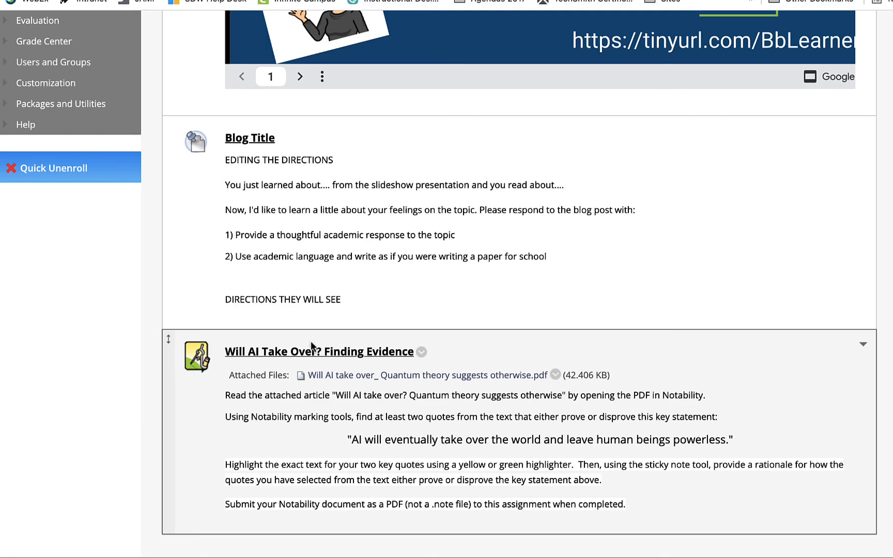
pyautogui.scroll(15, 324, 365)
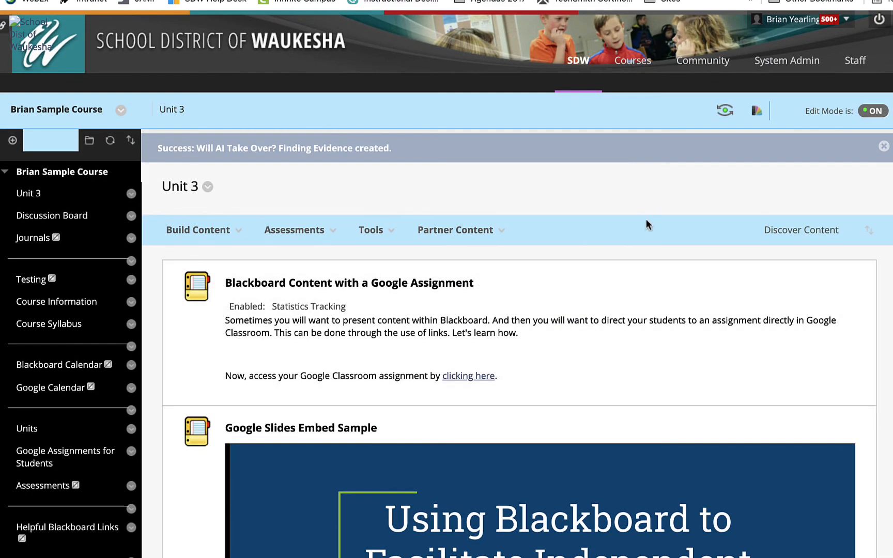
pyautogui.scroll(-15, 646, 220)
pyautogui.scroll(-1, 646, 220)
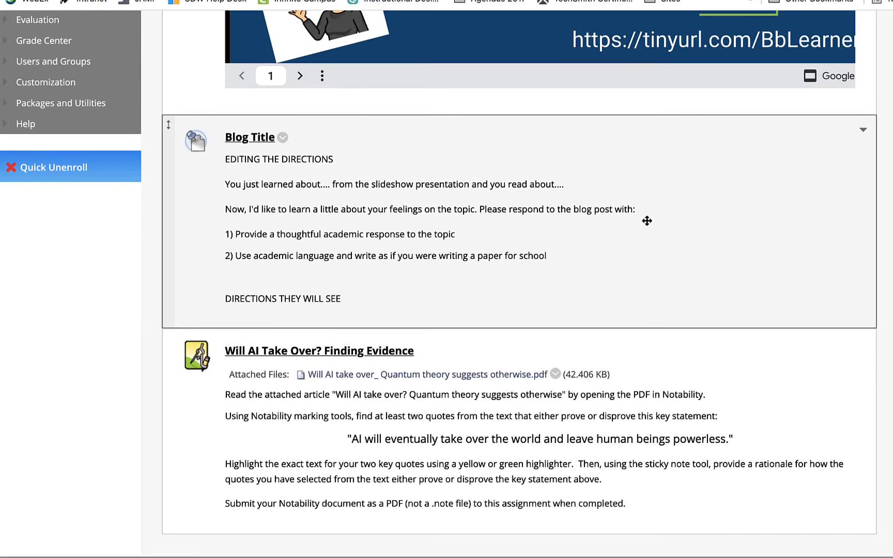